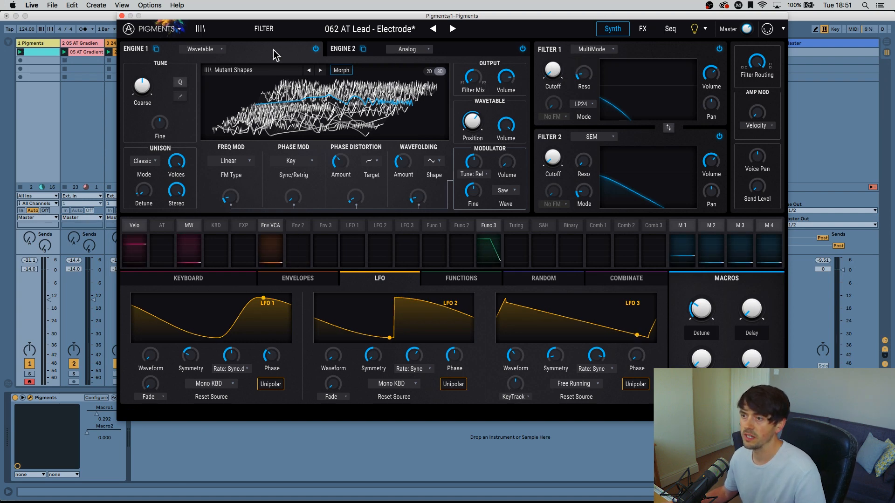
Examine the Wavetable settings of Engine 1 and the Analog settings of Engine 2.
click(459, 52)
click(253, 49)
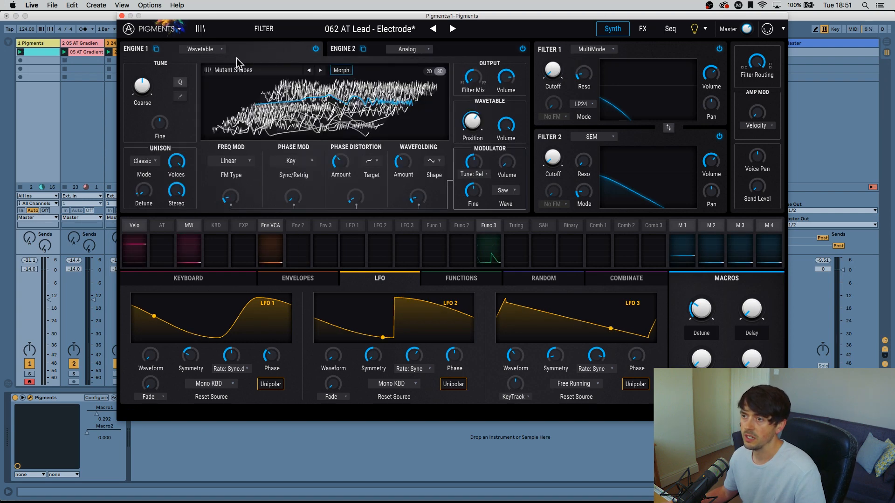
click(335, 56)
click(235, 51)
click(463, 52)
click(275, 50)
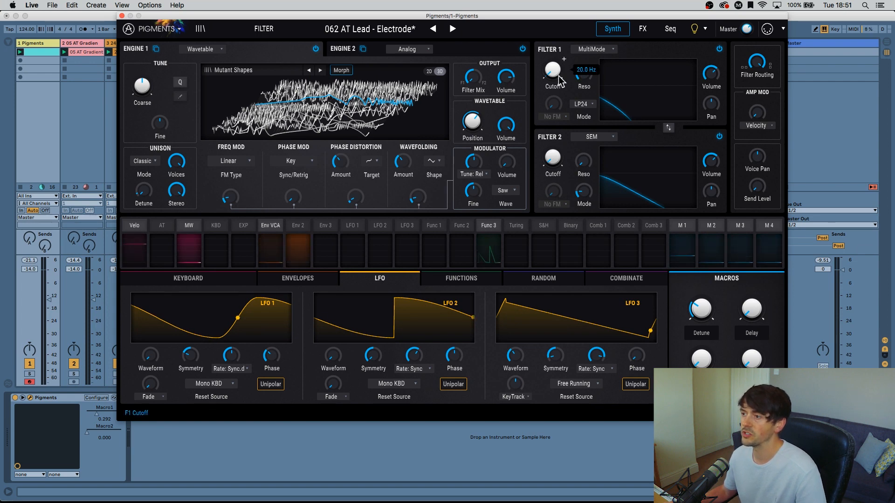
Play the track and audition sweeps of the Filter 1 and Filter 2 cutoffs, ending both at 20 Hz.
key(space)
drag(553, 73, 553, 18)
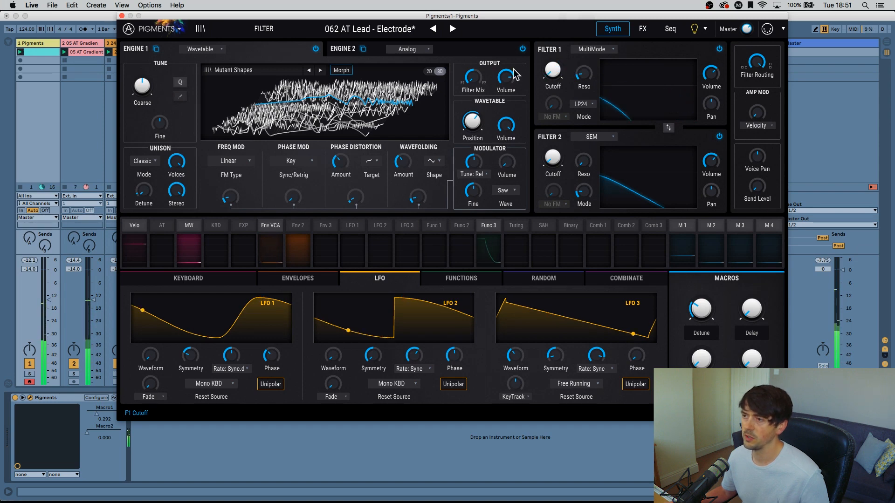
click(461, 51)
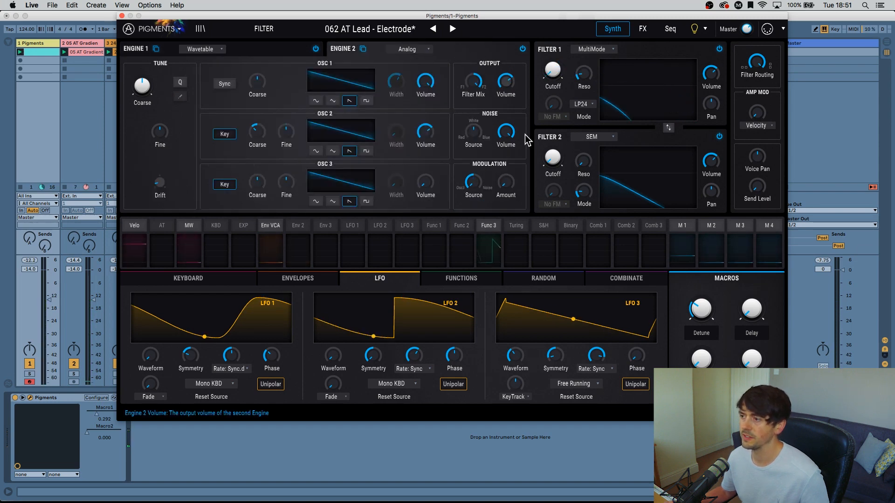
drag(555, 153, 553, 186)
Set Engine 2's noise volume to -24.6 dB and return to the Engine 1 settings.
mouse_move(507, 134)
mouse_down()
mouse_move(508, 156)
mouse_move(505, 134)
mouse_up()
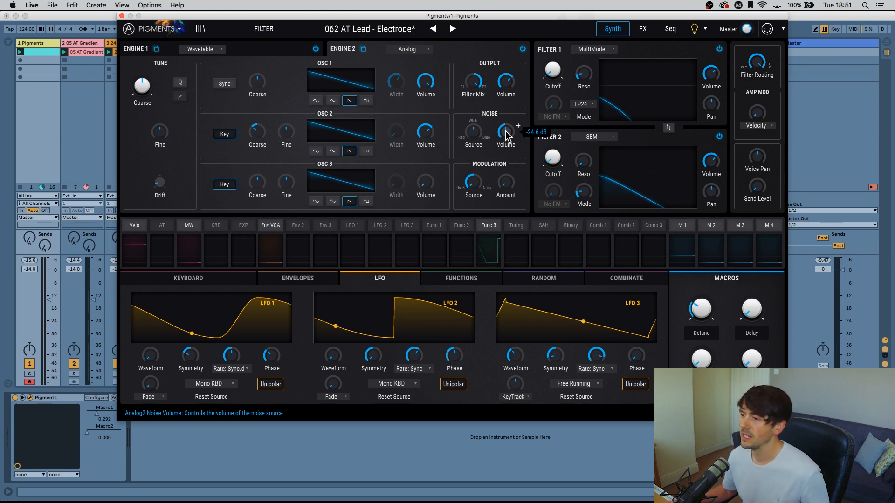
click(309, 45)
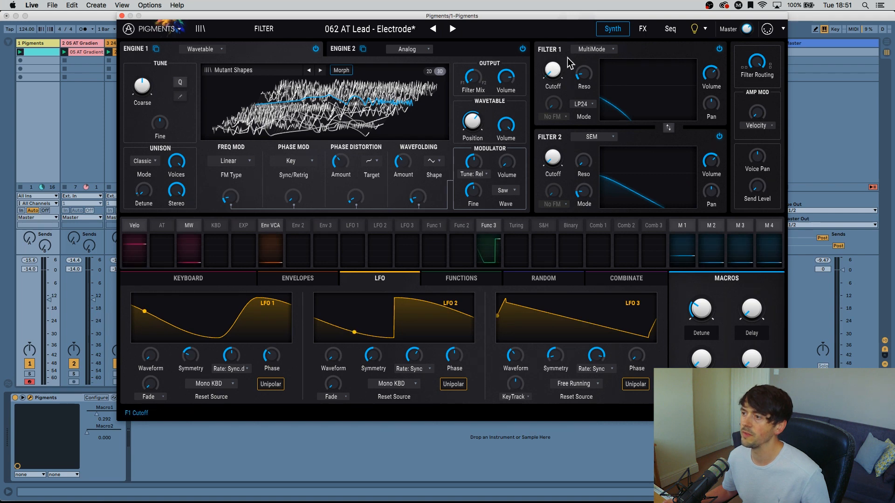
Route LFO 1 to the Filter 1 cutoff with a modulation amount of 0.67 and audition it.
click(348, 226)
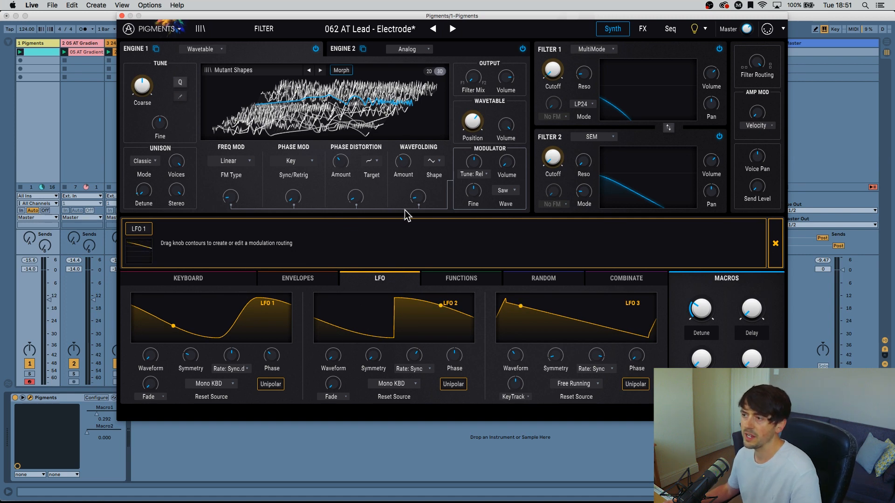
drag(546, 74, 546, 61)
key(space)
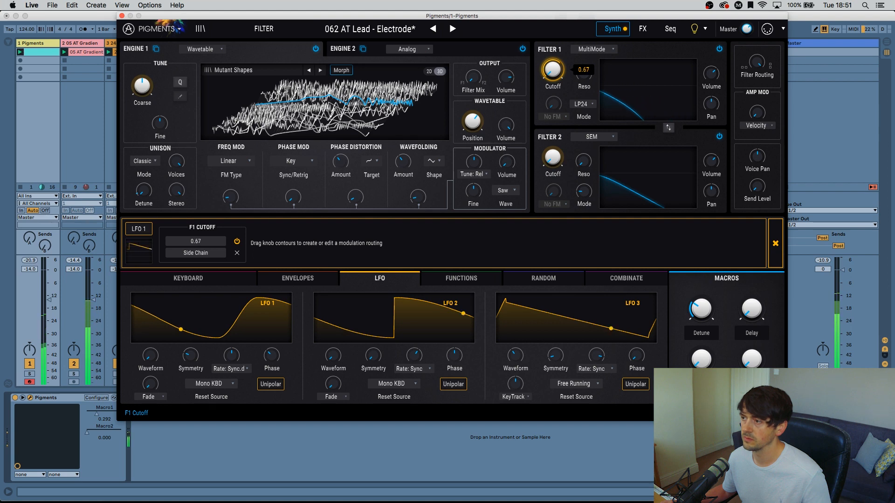
click(775, 244)
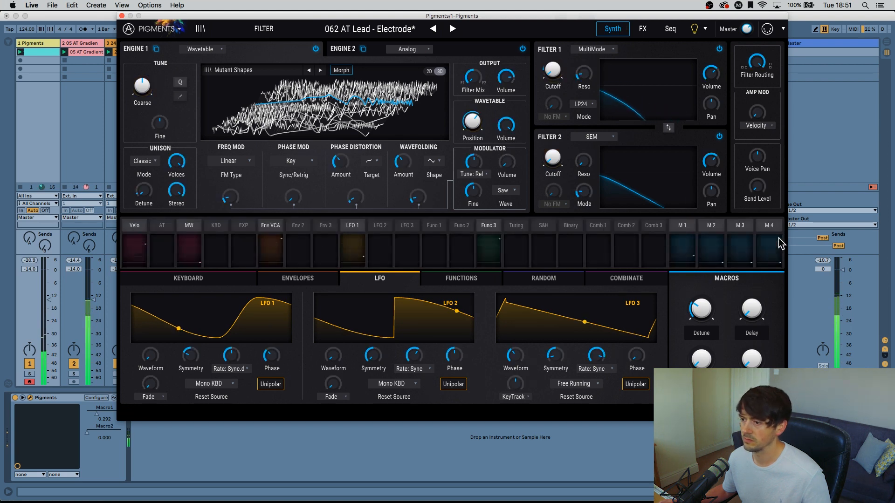
Add LFO 2 as a second modulation source for the Filter 1 cutoff with an amount of 0.19.
click(387, 233)
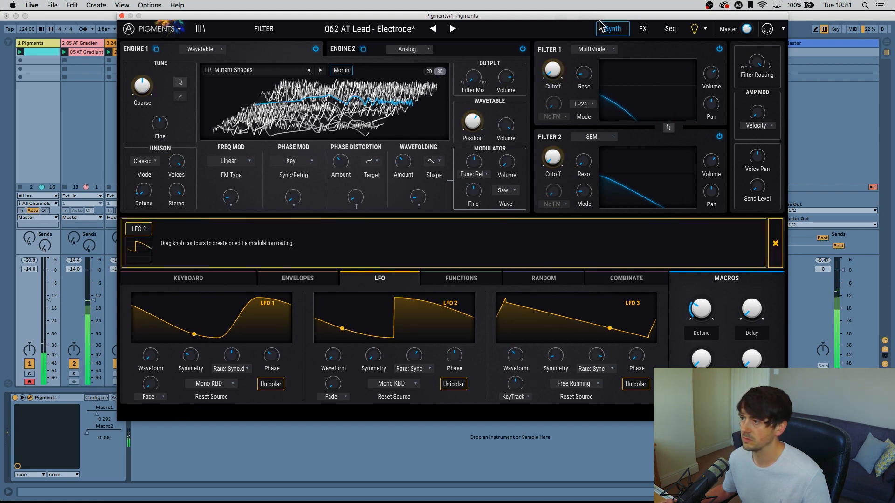
drag(551, 69, 551, 59)
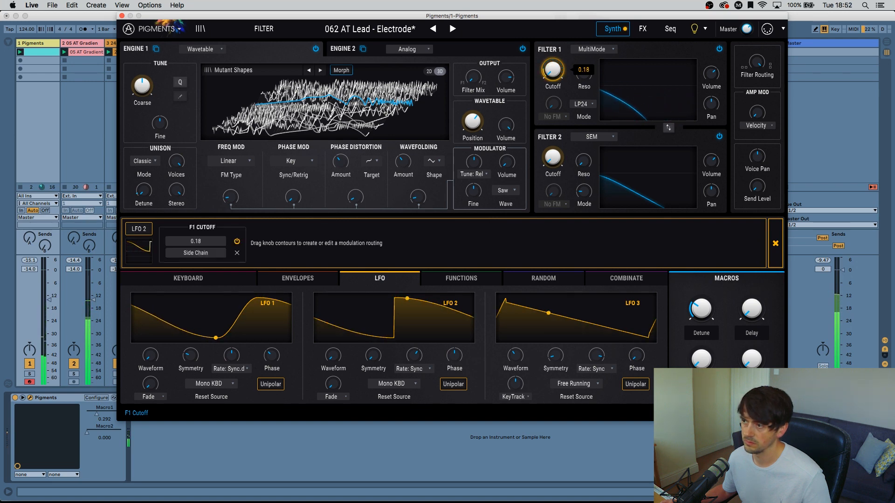
drag(551, 63, 551, 62)
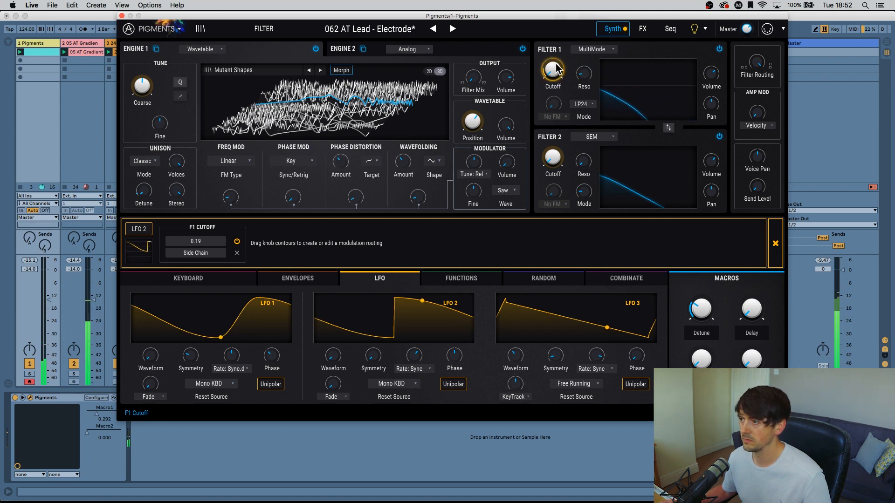
click(787, 231)
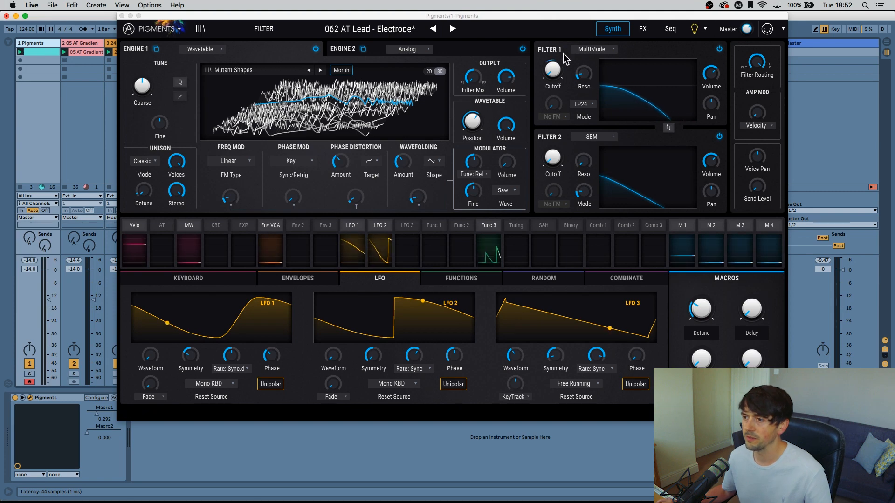
With Engine 2 shown, route LFO 3 to the Filter 2 cutoff with a modulation amount of 0.84.
click(458, 52)
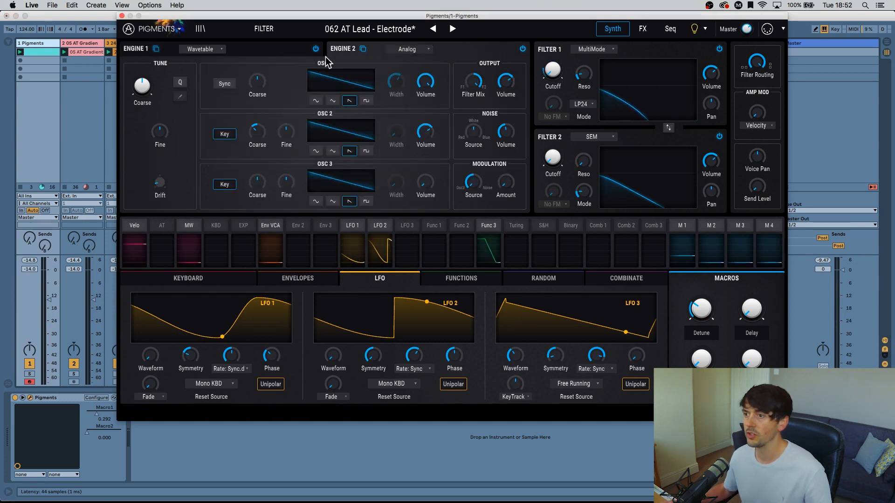
mouse_move(551, 161)
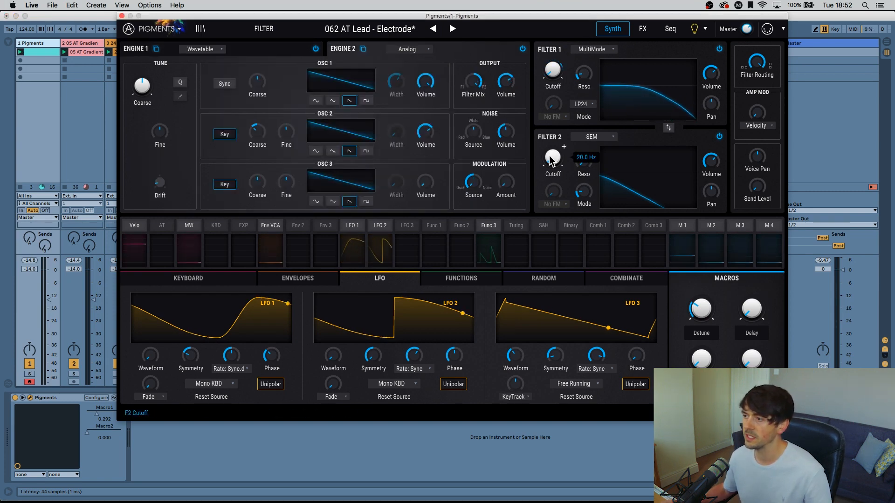
click(408, 228)
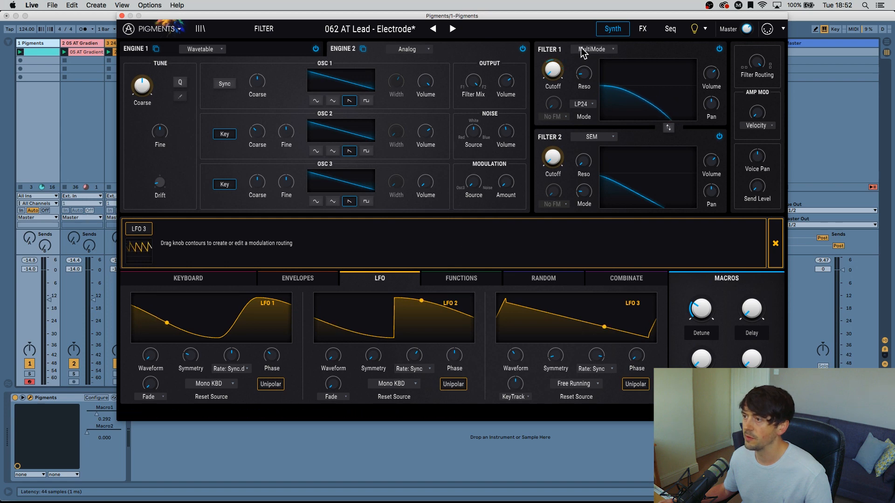
drag(550, 144, 565, 87)
Adjust the rate and waveform of LFO 3 and close its modulation routing view.
drag(594, 358, 594, 382)
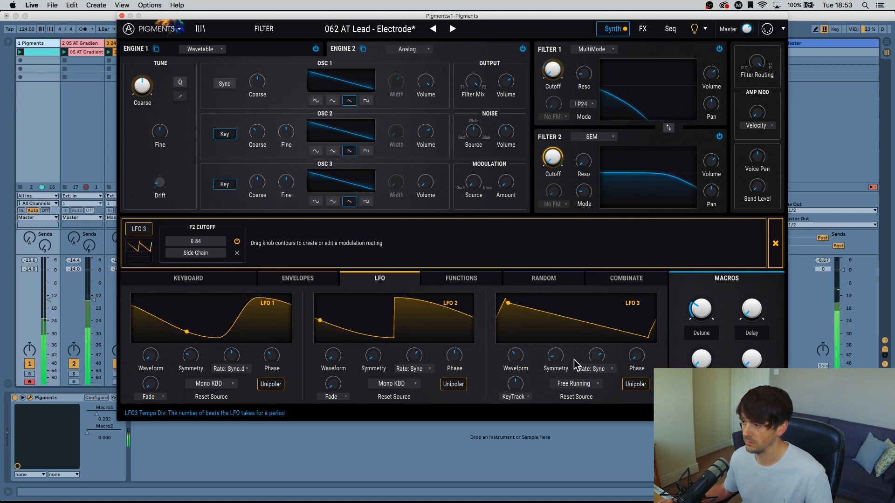
drag(517, 359, 517, 364)
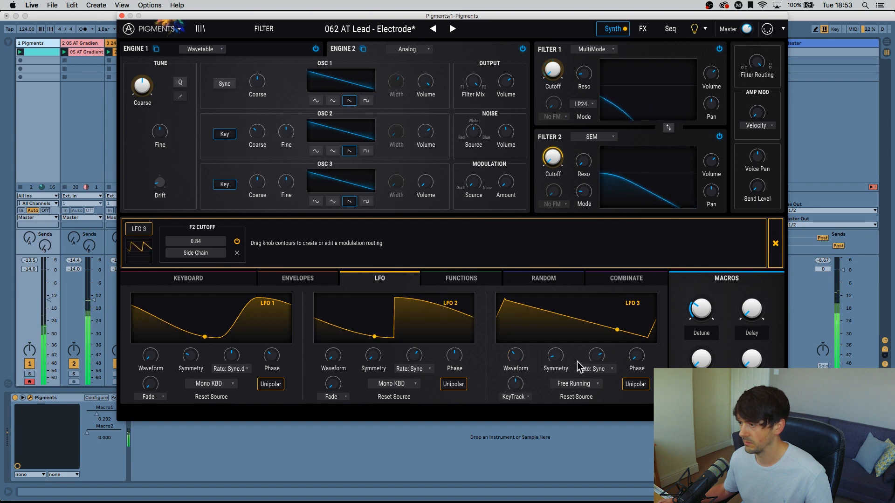
drag(515, 364, 595, 354)
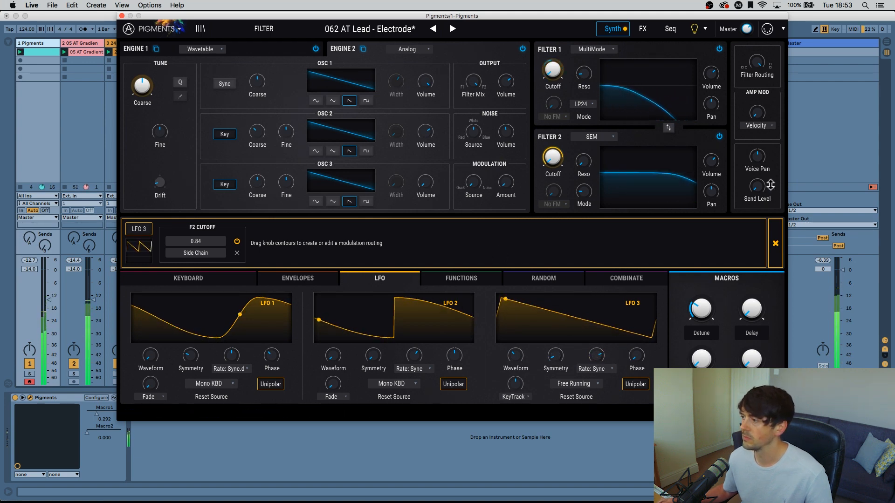
click(774, 241)
click(774, 242)
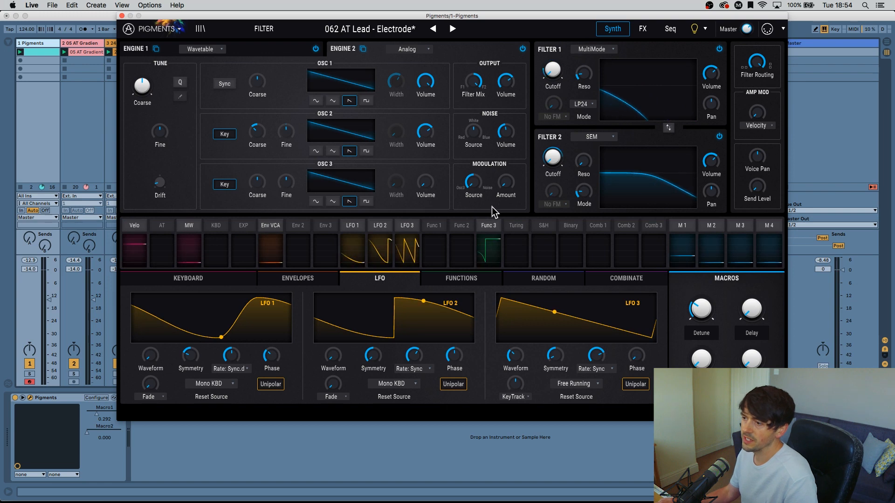
Audition Filter 1's resonance and modulate it with Function 1 by an amount of 0.22, displaying the function curves.
click(433, 226)
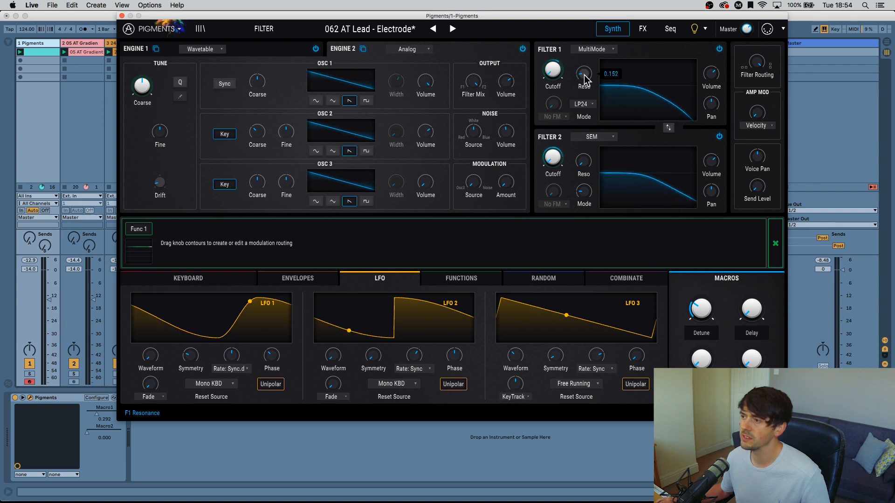
drag(585, 80, 584, 68)
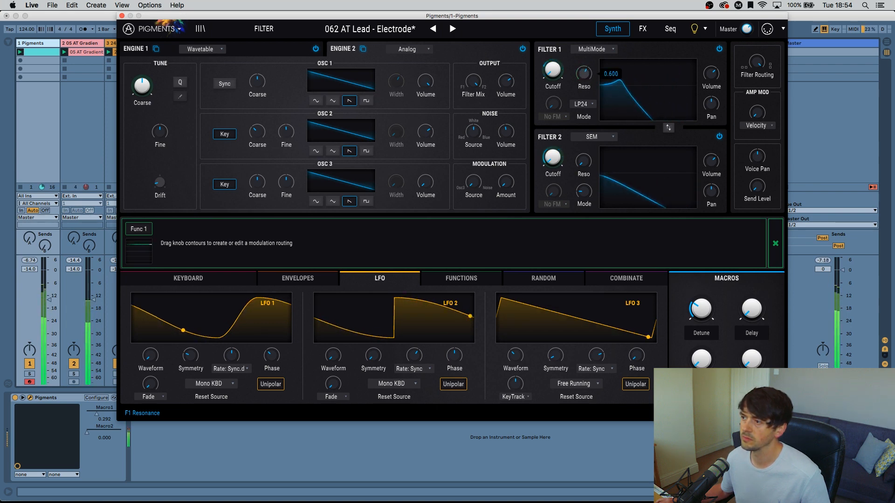
drag(582, 63, 582, 59)
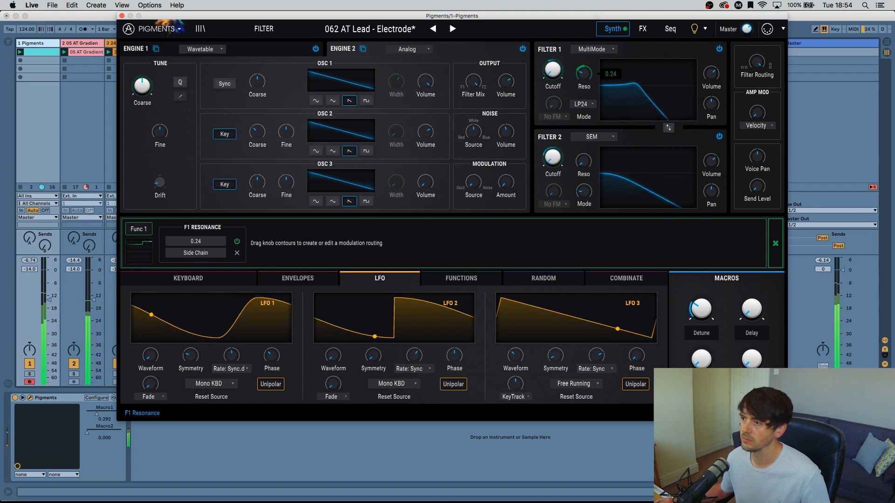
click(469, 280)
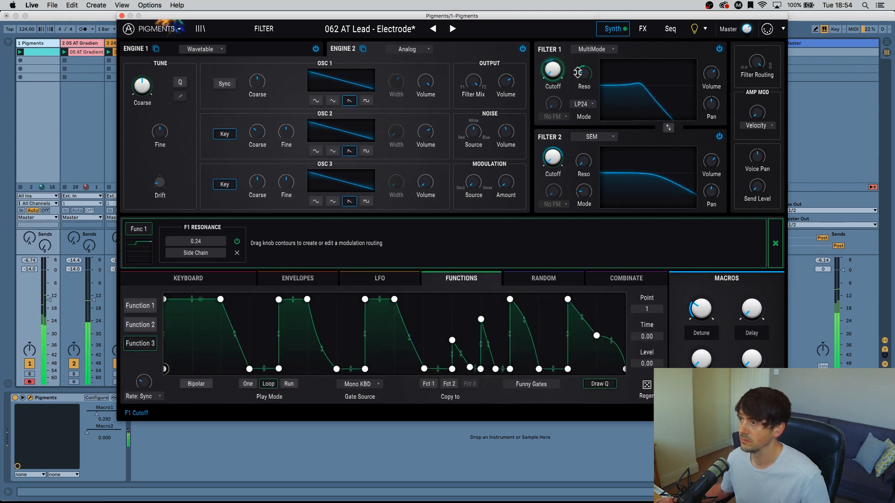
mouse_move(586, 73)
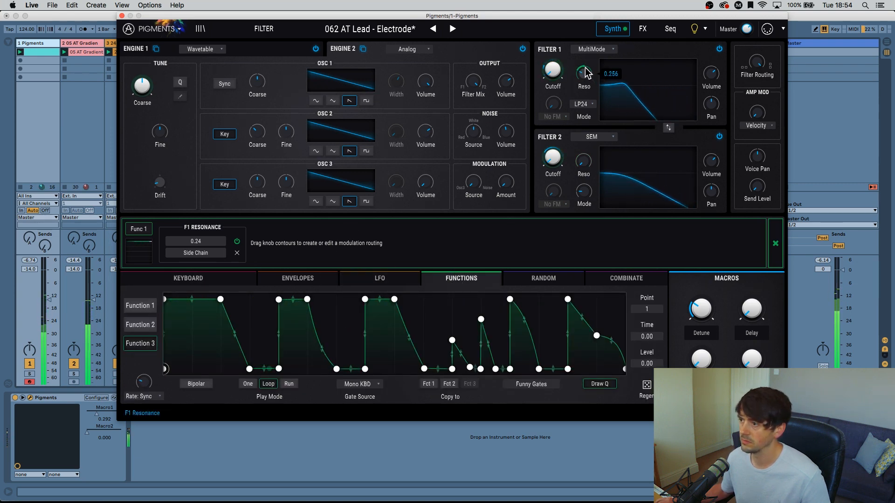
Show Function 1's step curve and set its gate source to Seq Start.
click(139, 305)
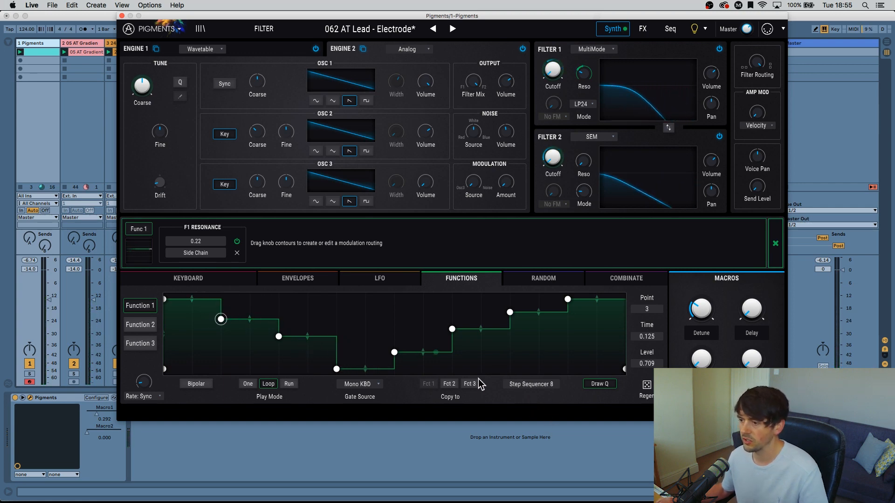
click(364, 384)
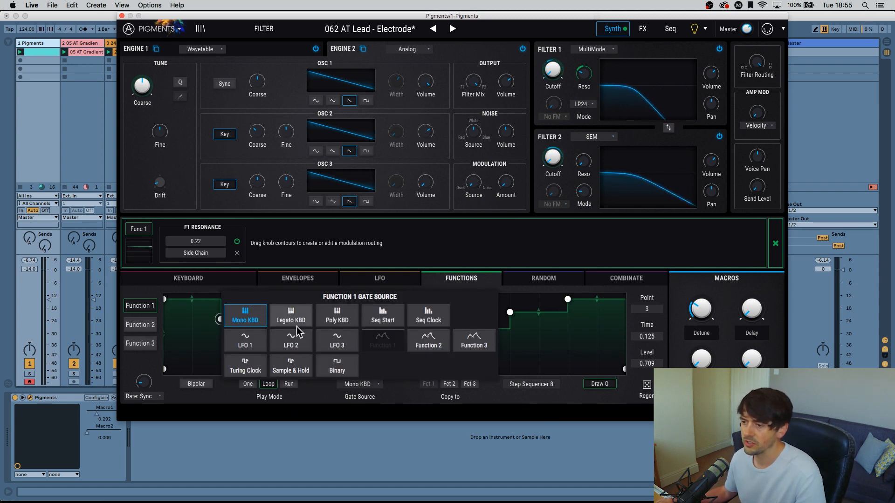
click(380, 317)
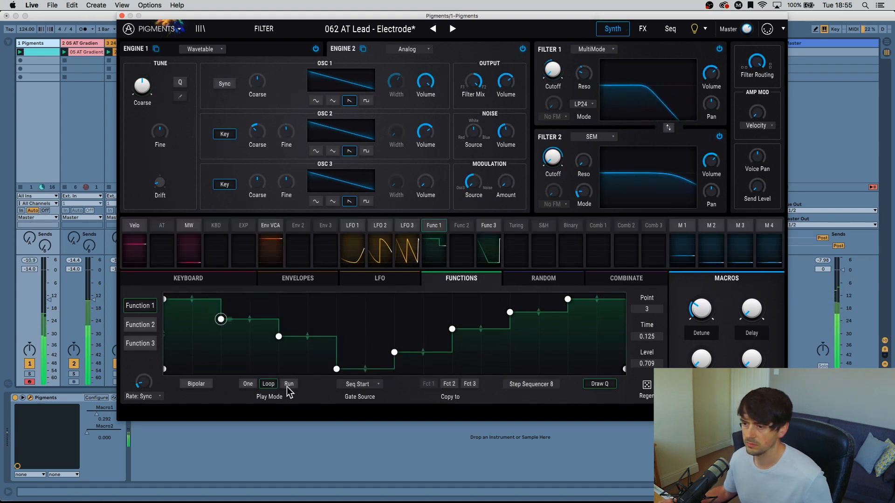
Try Seq Clock as Function 1's gate source and switch it back to Seq Start.
click(367, 386)
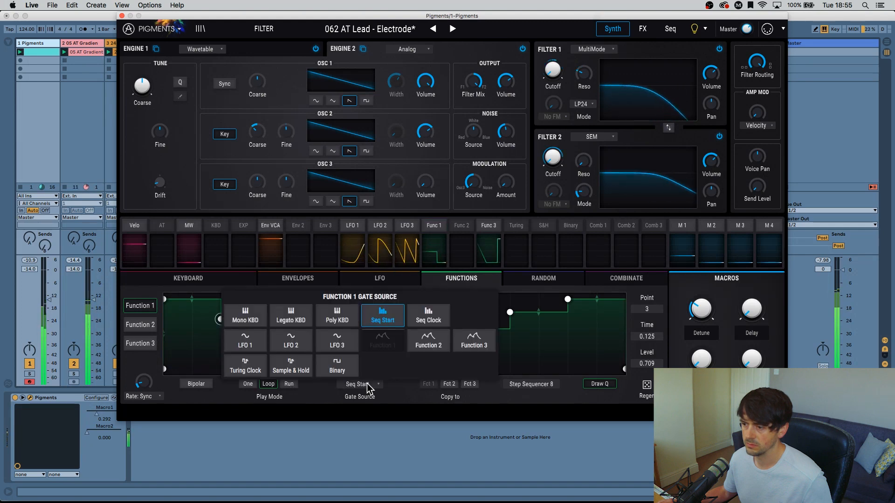
click(434, 320)
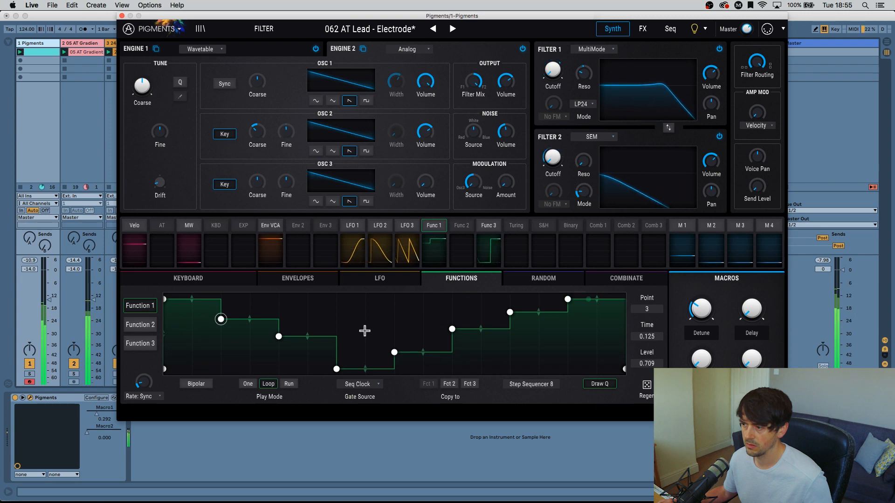
click(368, 385)
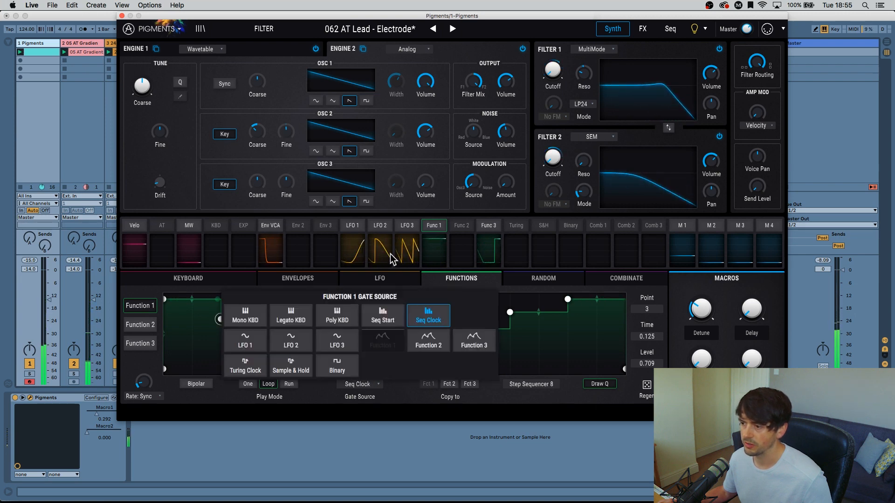
click(392, 320)
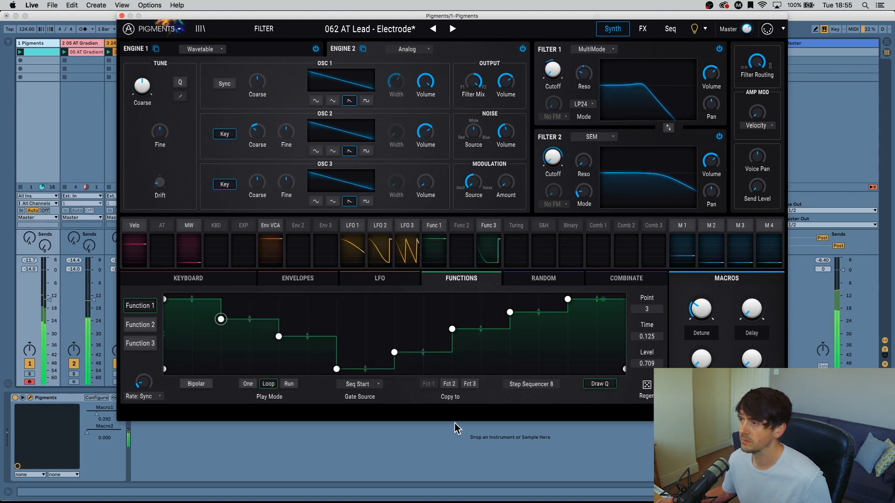
Fine-tune the resonance of Filter 2 and Filter 1 while the track plays.
mouse_move(582, 159)
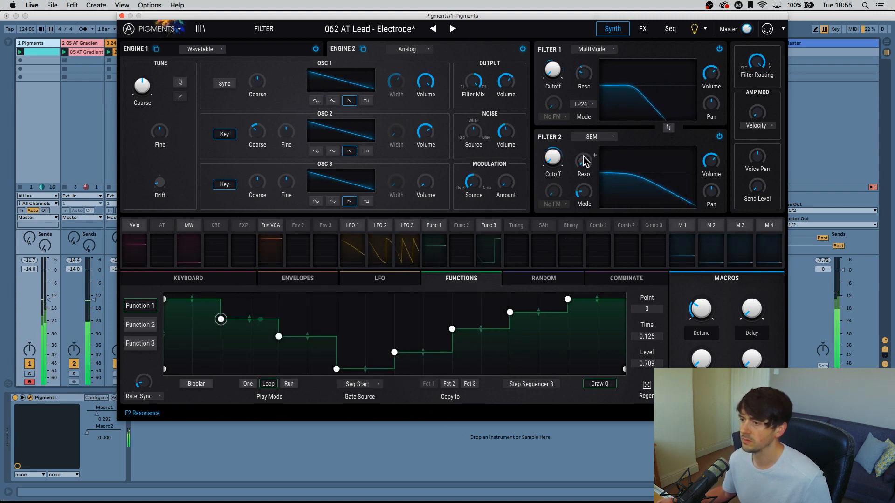
drag(581, 159, 582, 164)
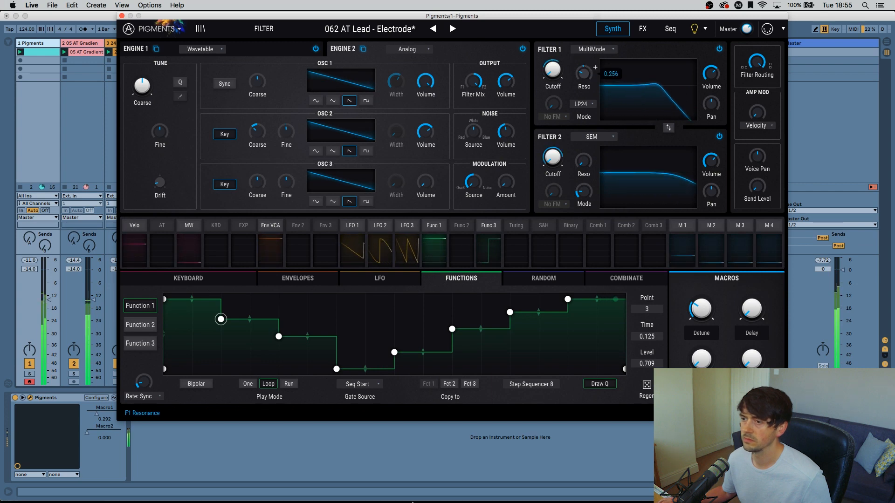
drag(582, 75, 582, 78)
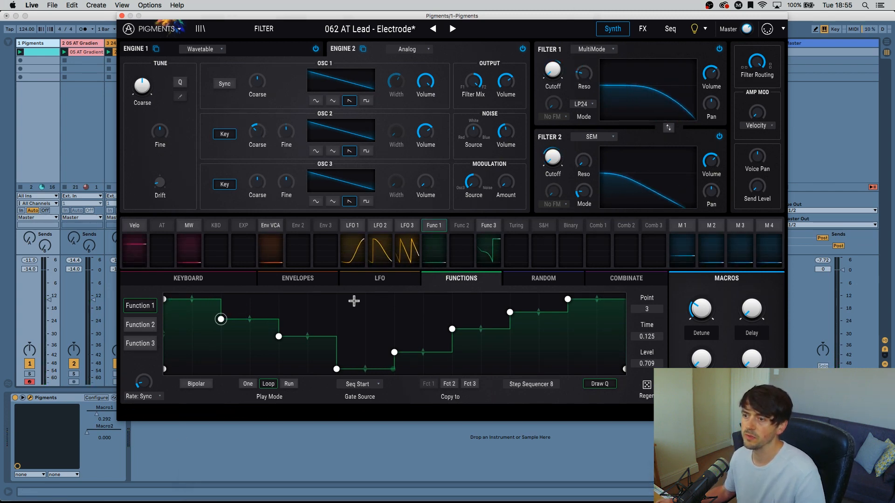
Show Engine 1 and adjust its wavetable unison detune while the track plays.
click(140, 49)
key(space)
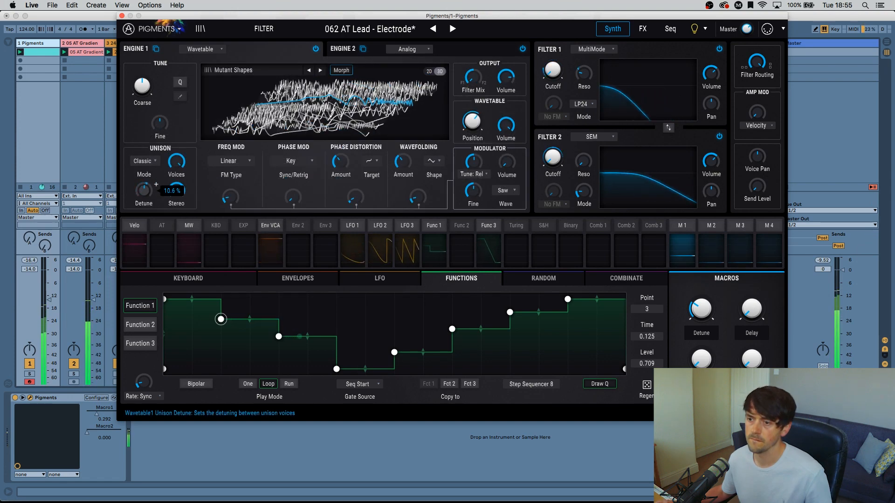
drag(143, 190, 148, 198)
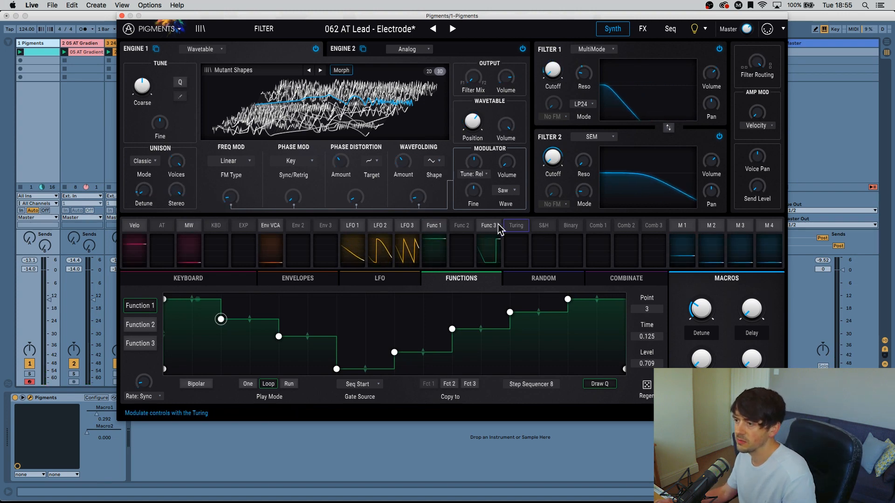
Review the existing modulation routings of Function 1.
click(435, 225)
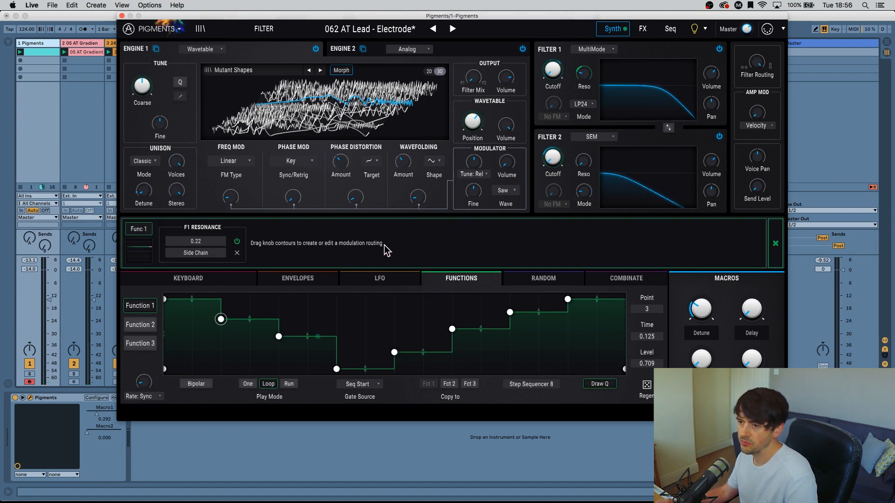
click(773, 242)
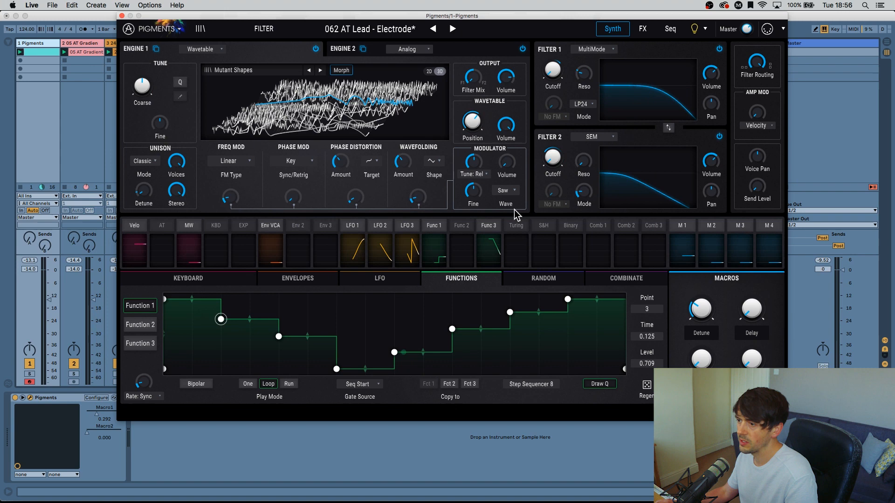
click(435, 229)
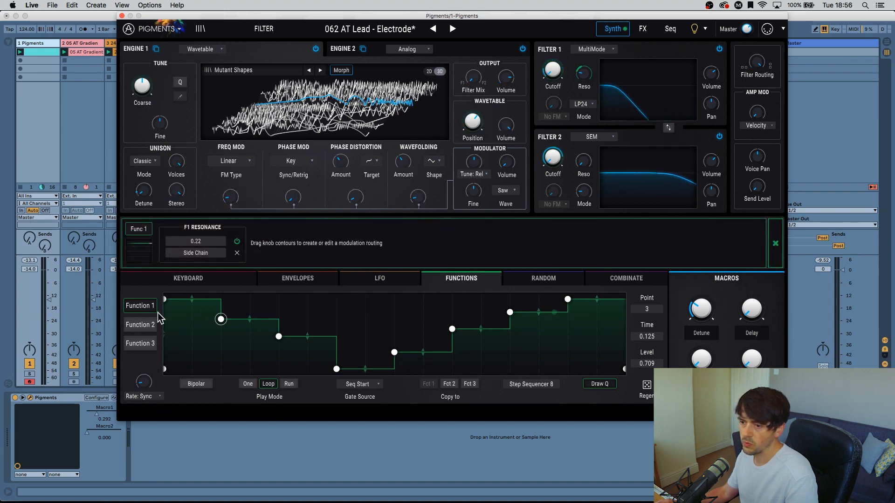
Try the Asymmetric Saw, Bi Polar Pulses and Triangle presets on Function 2.
click(140, 325)
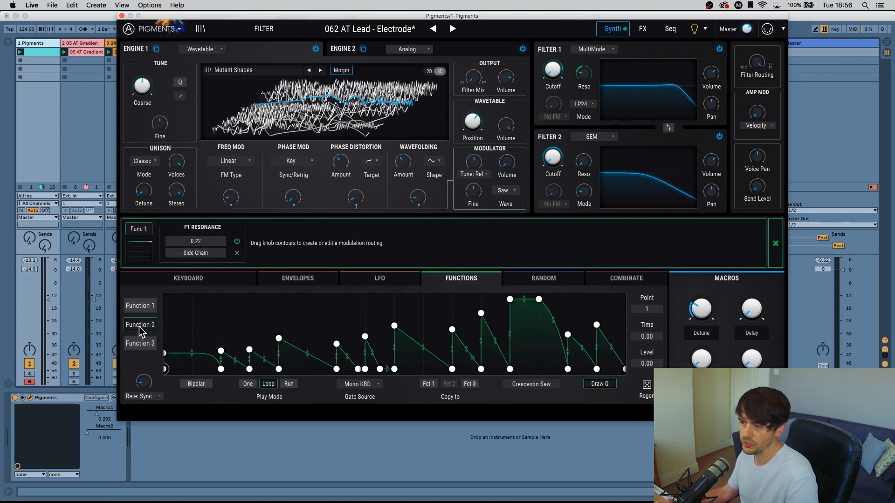
click(540, 385)
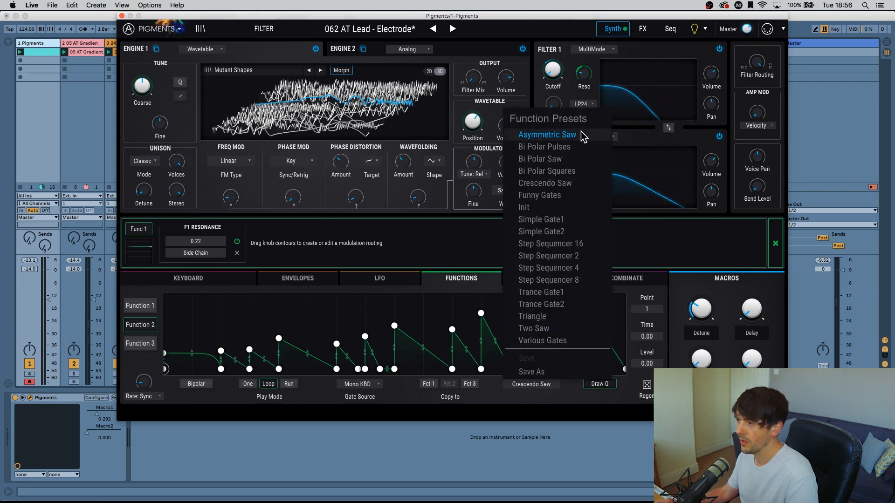
click(545, 134)
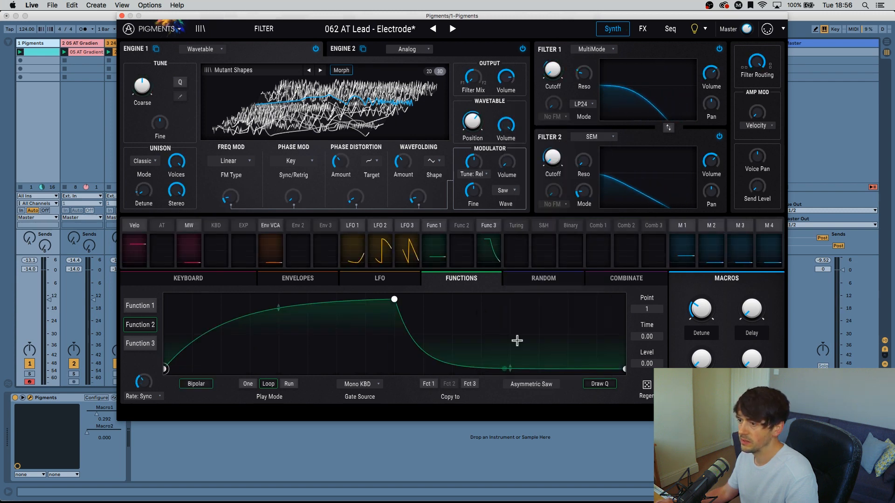
click(526, 389)
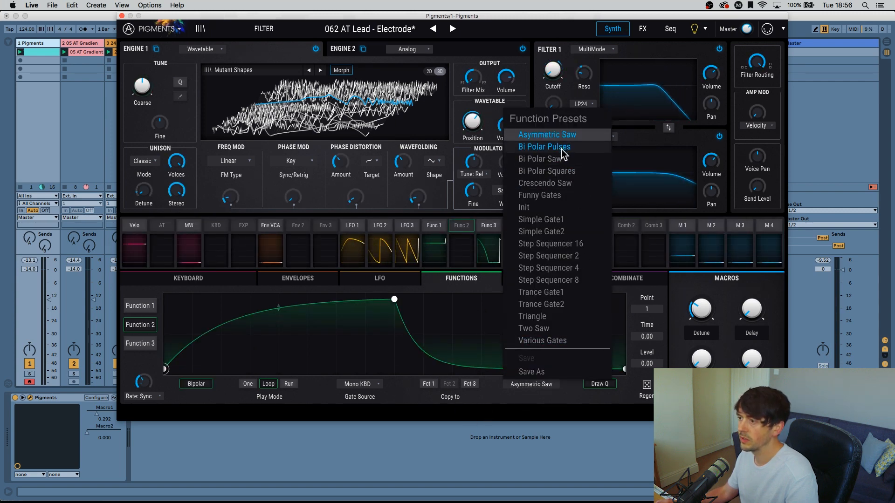
click(552, 146)
click(527, 386)
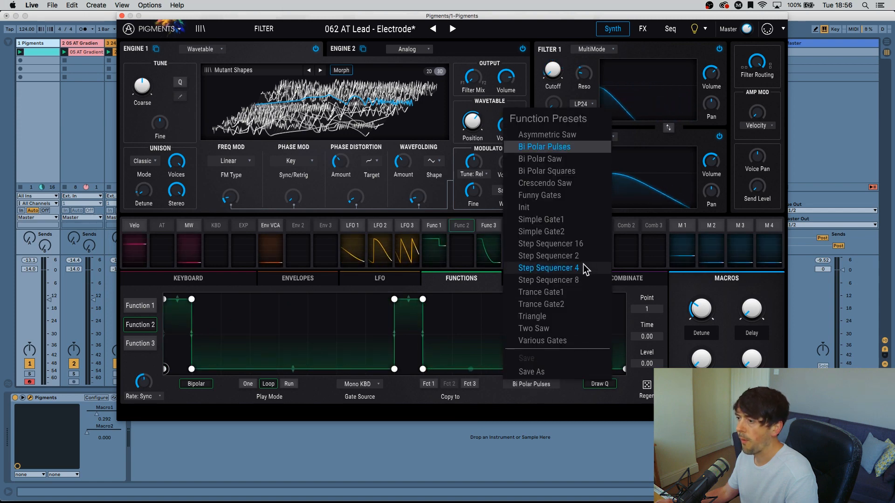
click(532, 316)
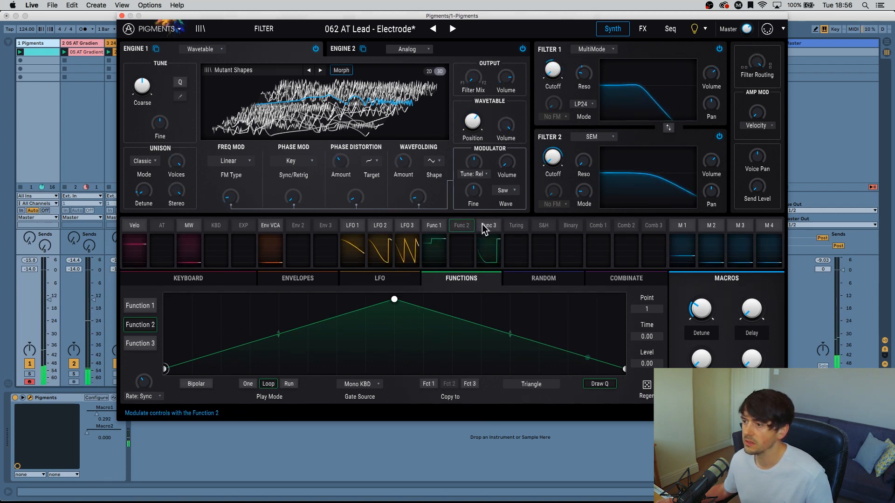
Modulate Engine 1's unison detune by 0.28 and Engine 2's noise volume by 0.62 with Function 1.
click(430, 226)
drag(144, 191, 144, 185)
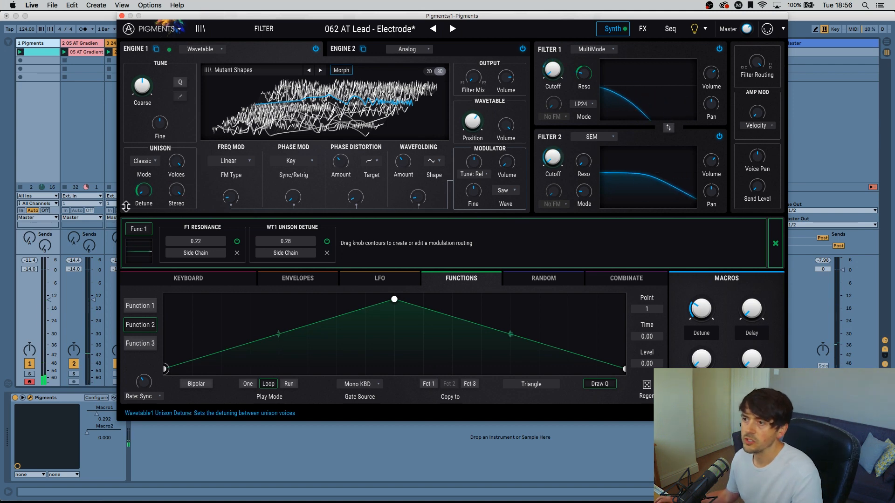
click(468, 52)
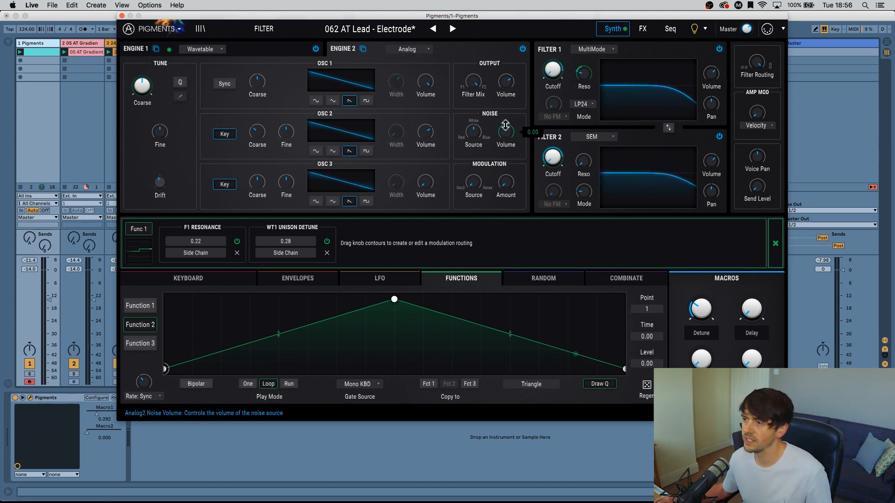
mouse_move(510, 134)
mouse_down()
mouse_move(508, 107)
mouse_move(506, 135)
mouse_up()
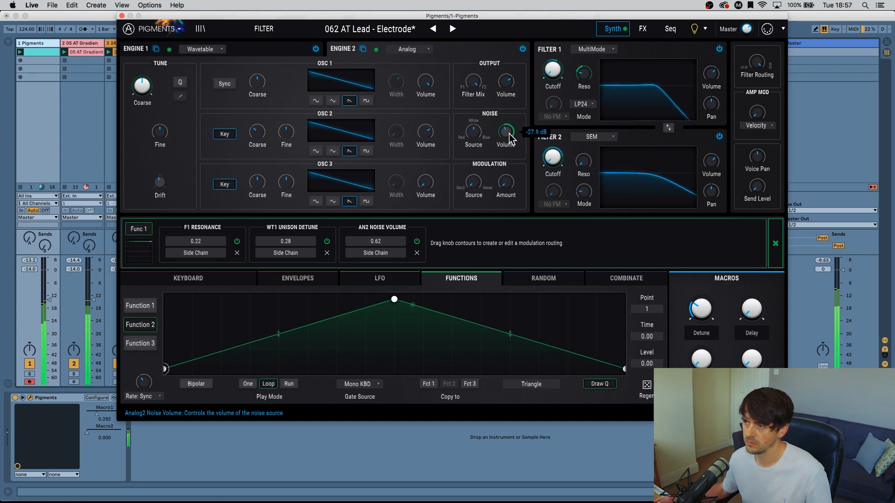
Lower Engine 2's noise volume to about -32 dB and fine-tune Filter 2's cutoff while the track plays.
drag(508, 132, 507, 136)
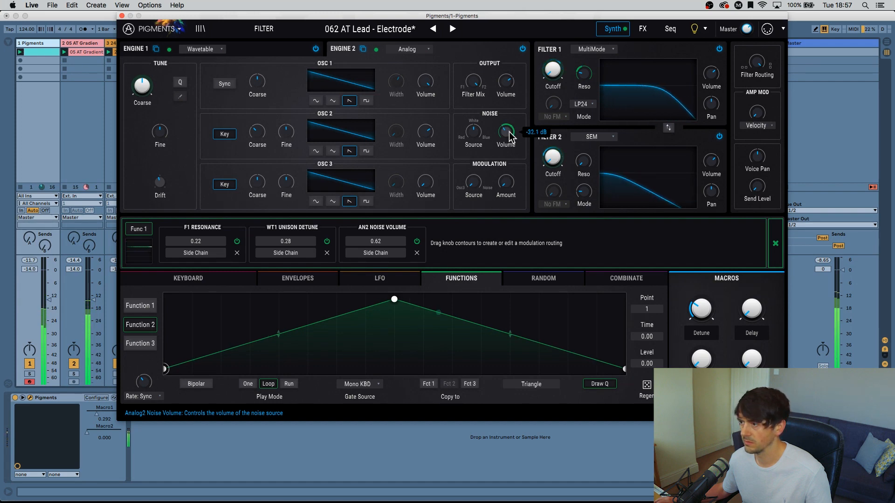
drag(553, 159, 553, 161)
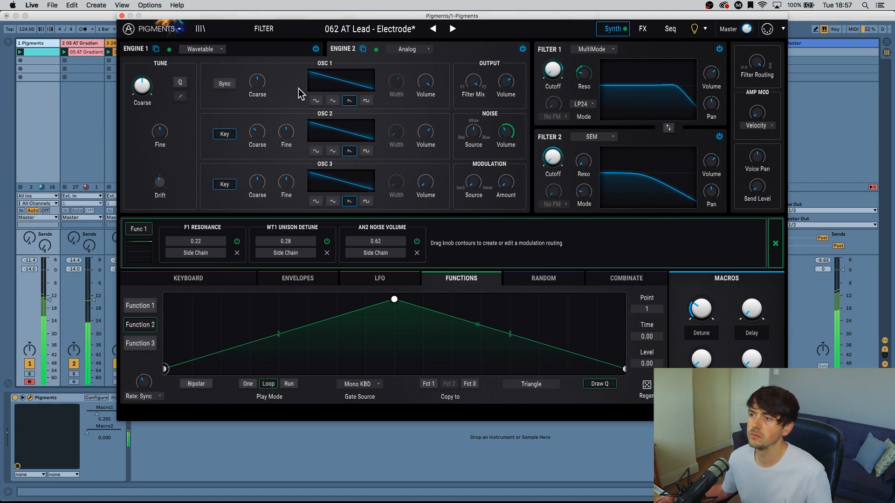
click(281, 52)
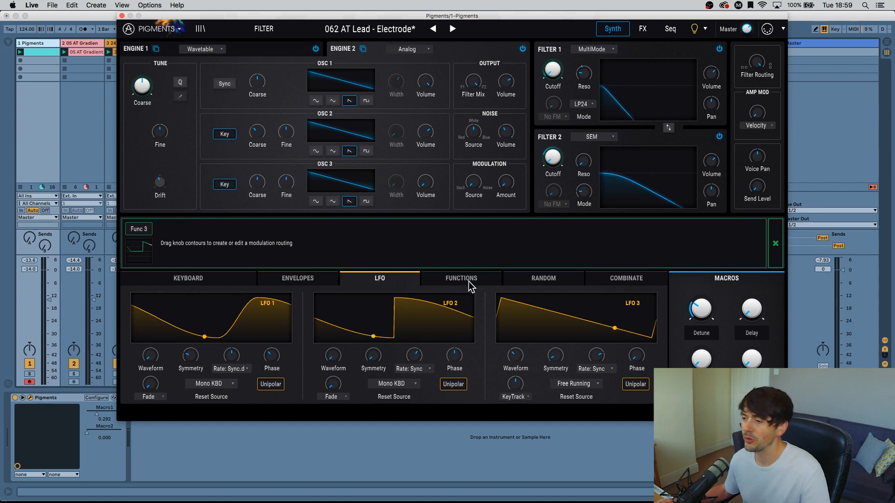
Try the Asymmetric Saw preset on Function 2.
click(453, 282)
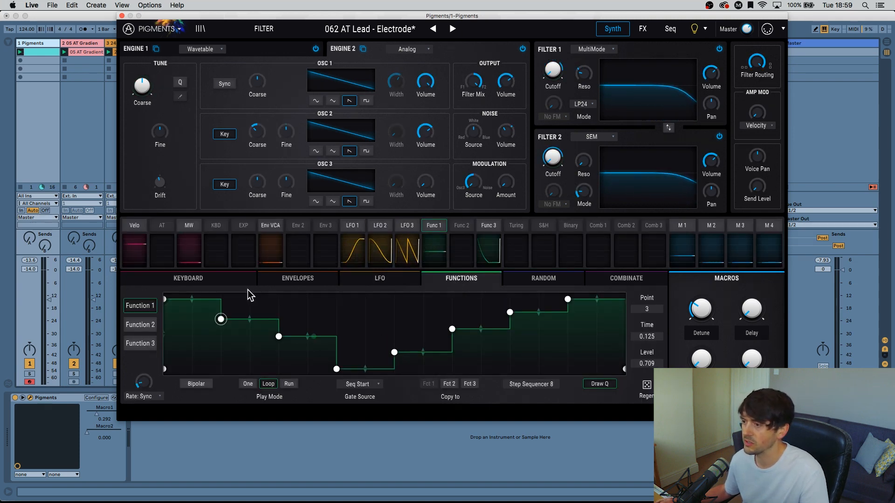
click(142, 324)
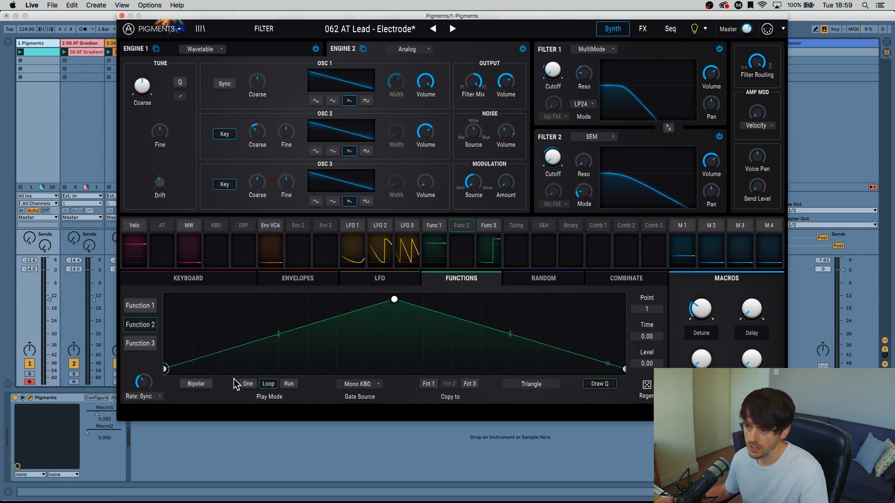
click(533, 384)
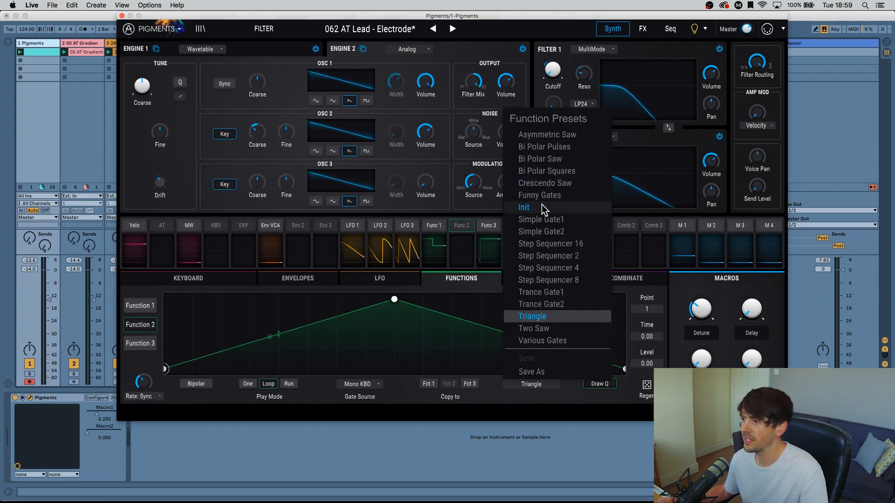
click(552, 134)
click(522, 384)
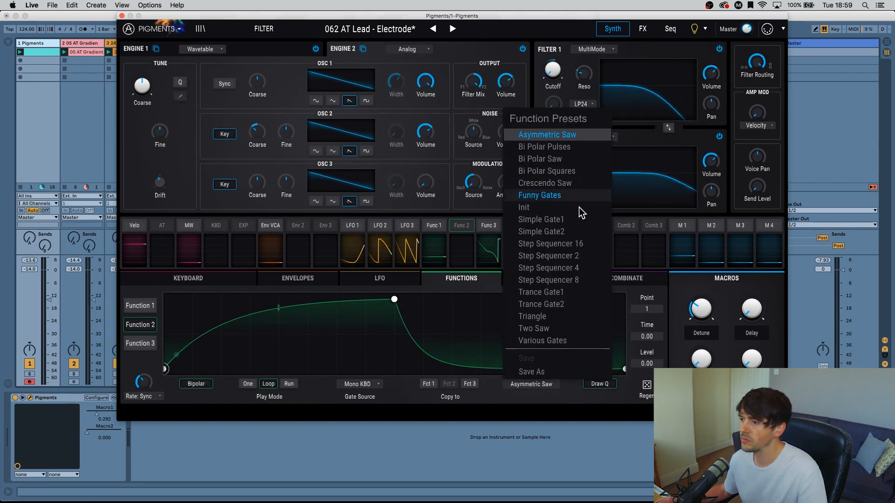
click(442, 267)
Compare the curves of Functions 3 and 1 and load the Step Sequencer 8 preset on Function 2.
click(489, 224)
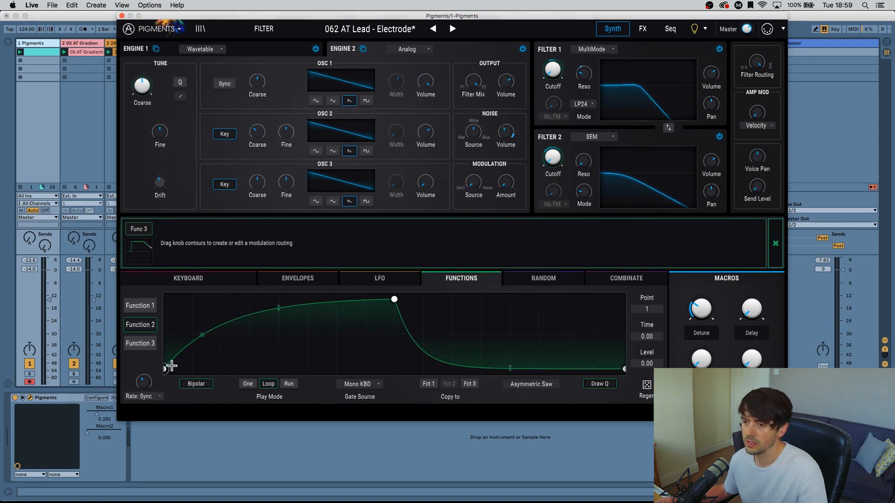
click(140, 347)
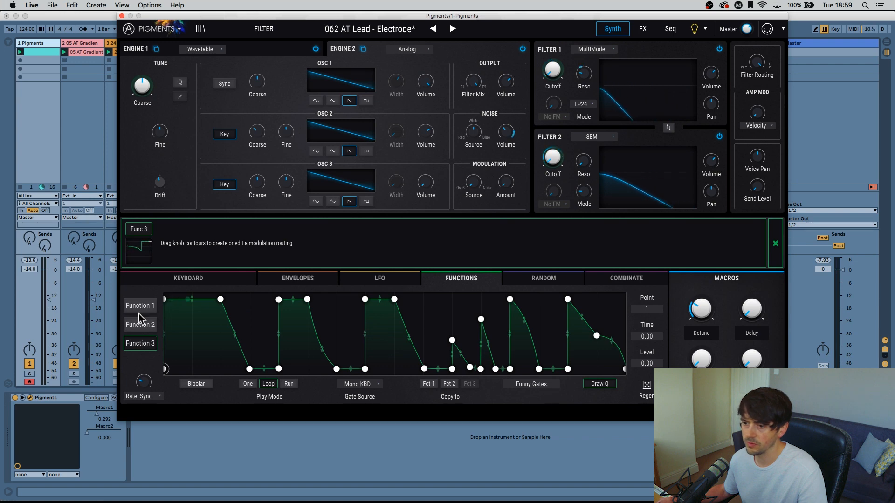
click(145, 307)
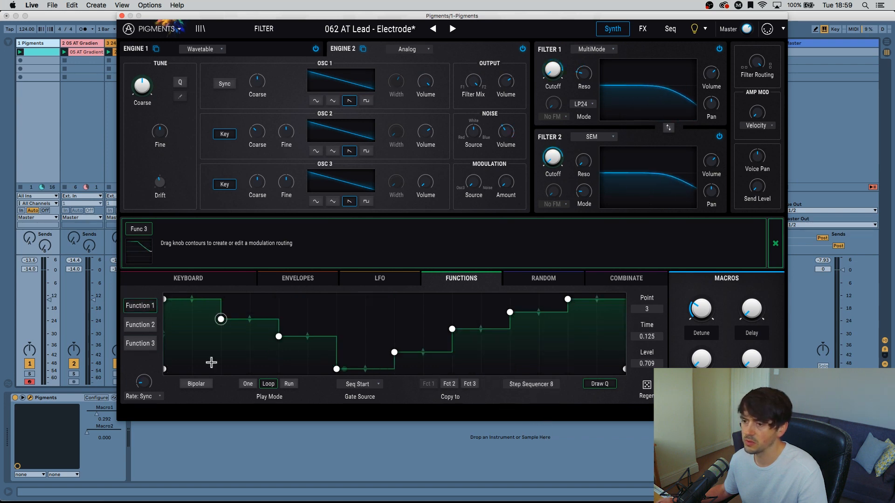
click(137, 326)
click(548, 385)
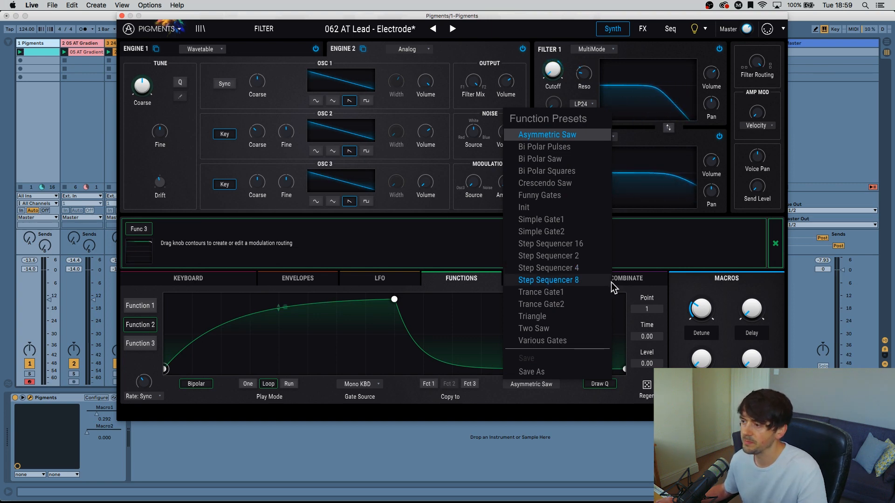
click(580, 280)
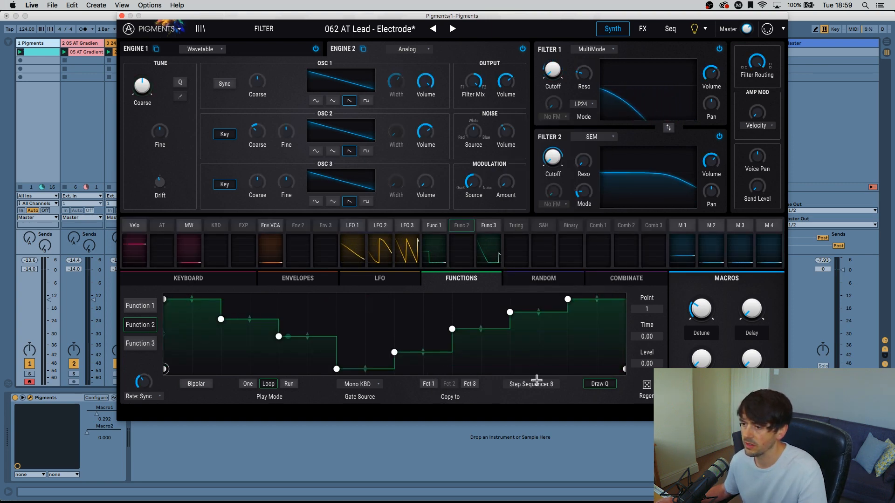
Modulate LFO 3's rate with Function 2 by an amount of 0.33.
click(461, 225)
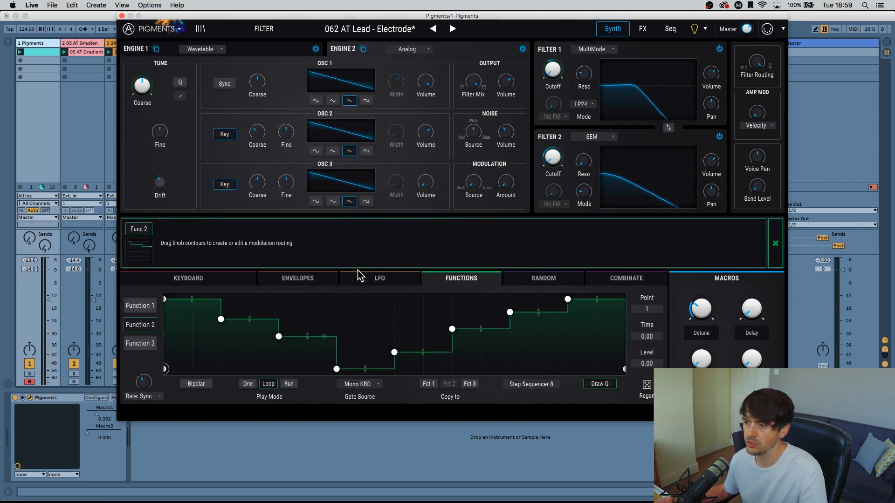
click(375, 280)
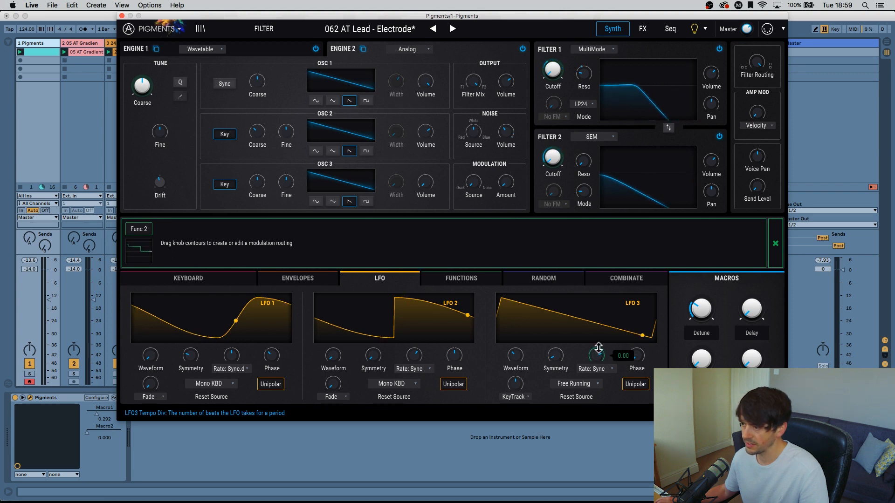
drag(596, 350, 596, 340)
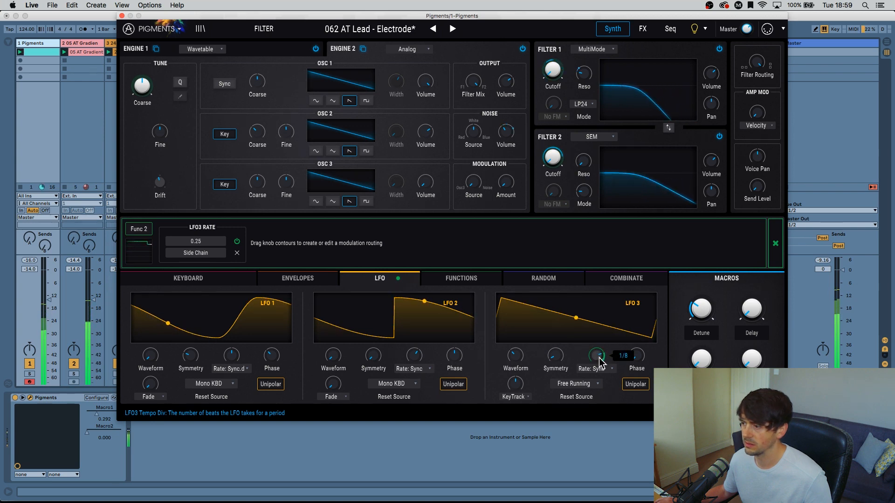
drag(597, 358, 599, 346)
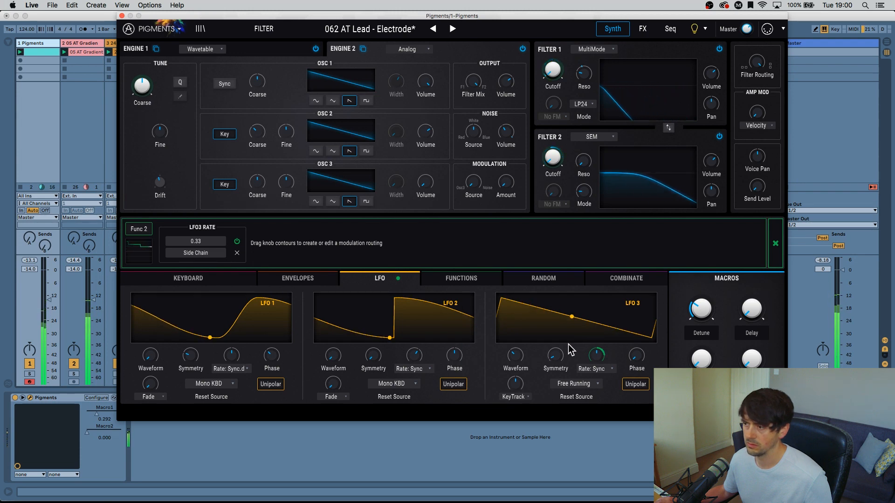
Check Function 2's step curve and modulate LFO 1's rate with Function 2 by 0.18.
click(469, 277)
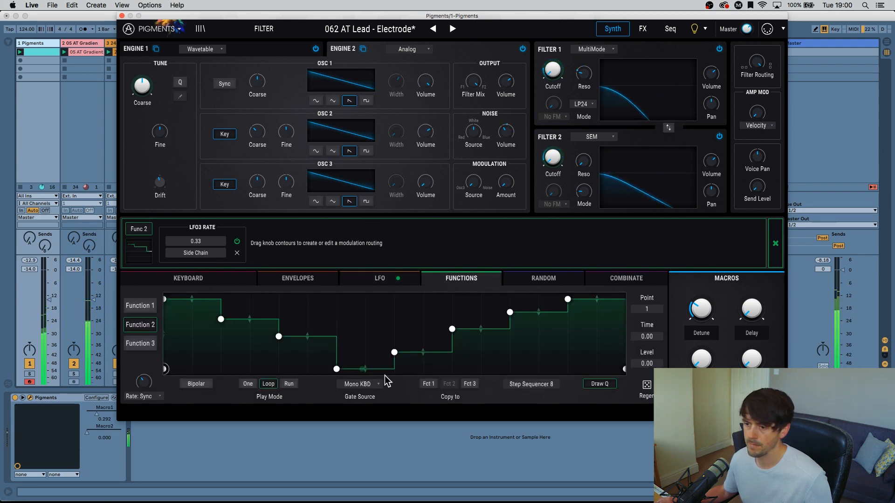
mouse_move(144, 383)
click(380, 278)
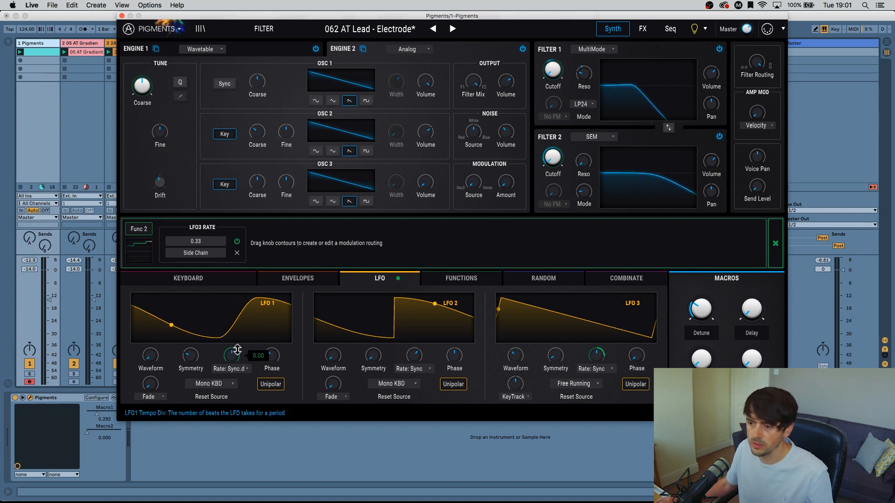
drag(232, 355, 245, 316)
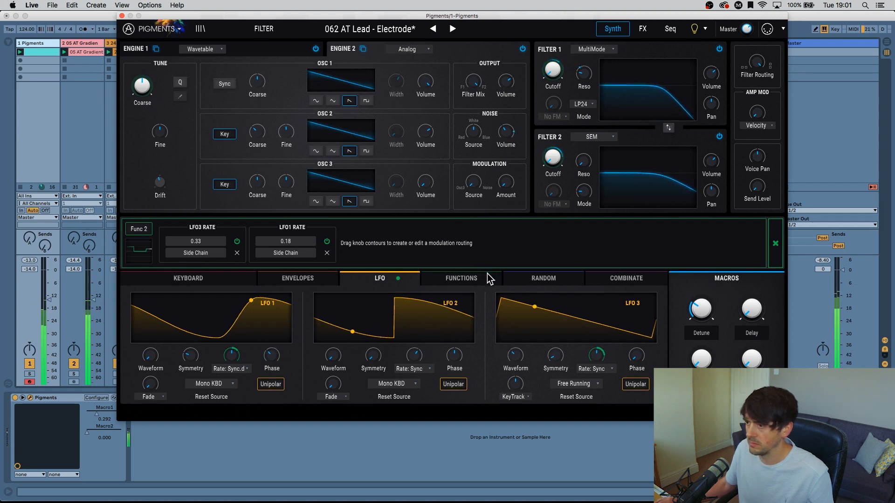
Try modulating LFO 2's rate with Function 2, and remove that routing again.
mouse_move(473, 183)
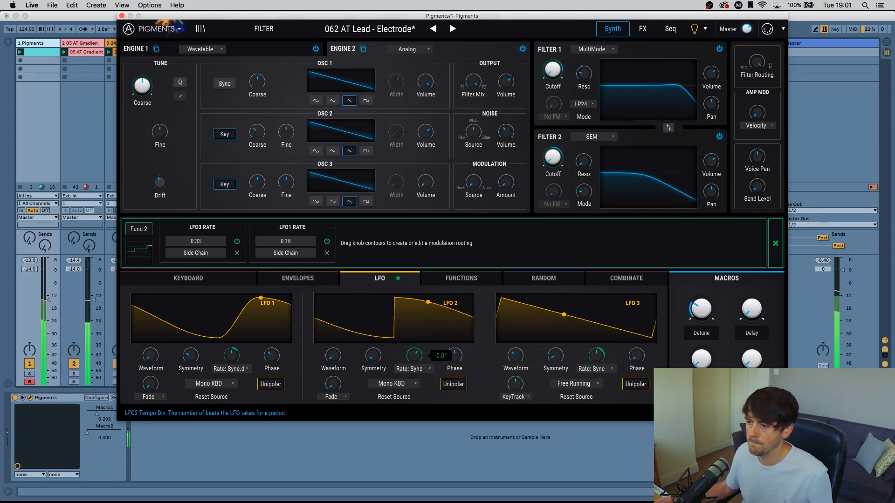
drag(414, 355, 413, 362)
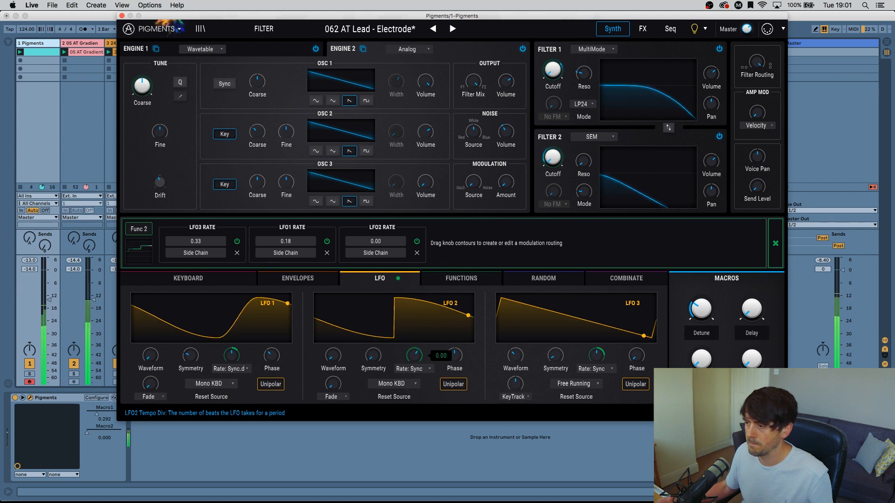
click(417, 253)
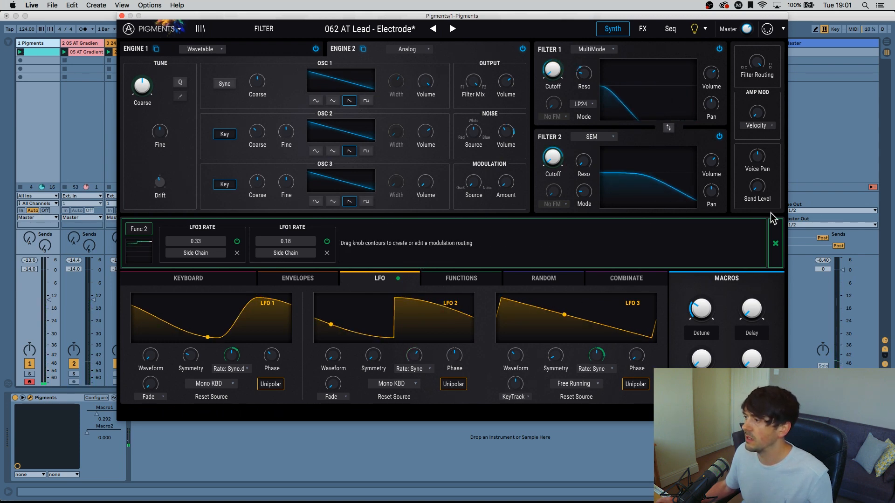
click(772, 242)
Switch the StereoPan effect's rate type to Hertz and adjust its rate.
click(643, 29)
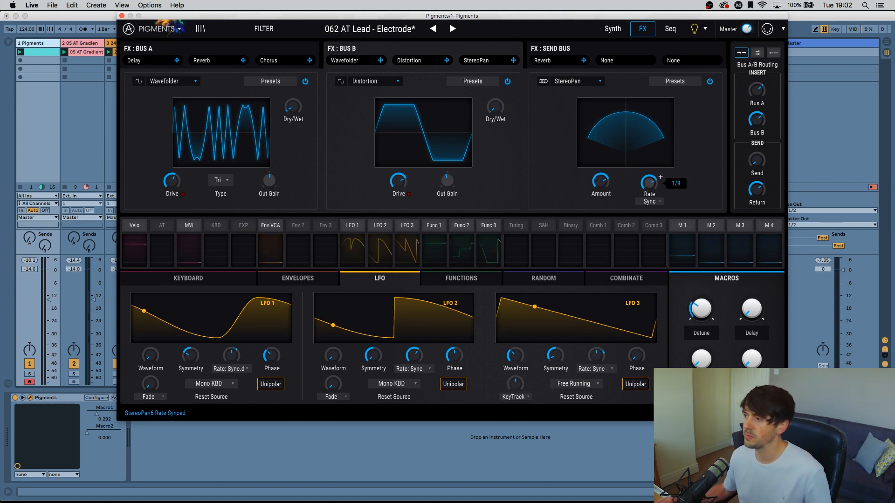
click(650, 201)
click(580, 235)
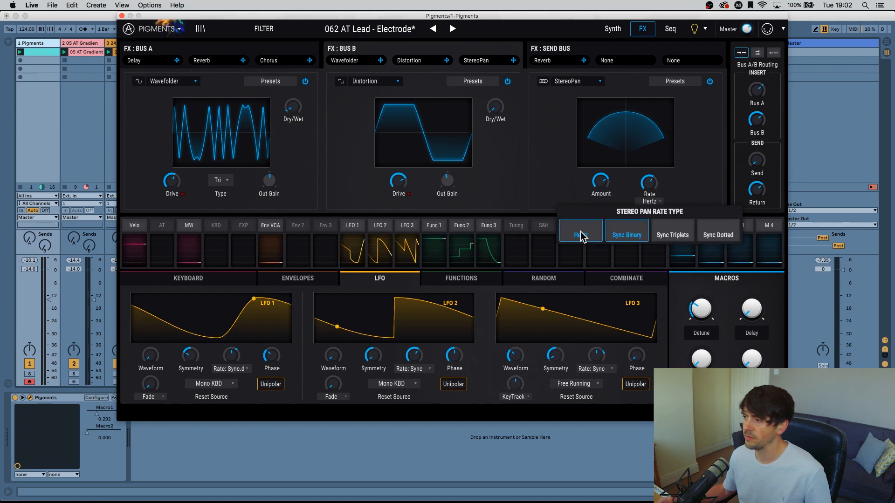
mouse_move(649, 181)
mouse_down()
mouse_move(649, 170)
mouse_move(651, 188)
mouse_up()
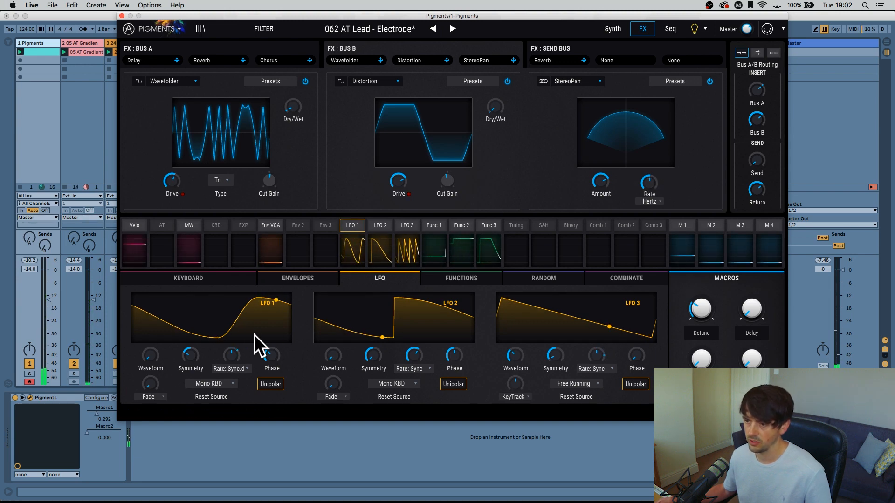
Modulate the StereoPan with LFO 1, using 0.41 for its amount and 0.53 for its rate, and set the base rate to 0.396 Hz.
click(359, 225)
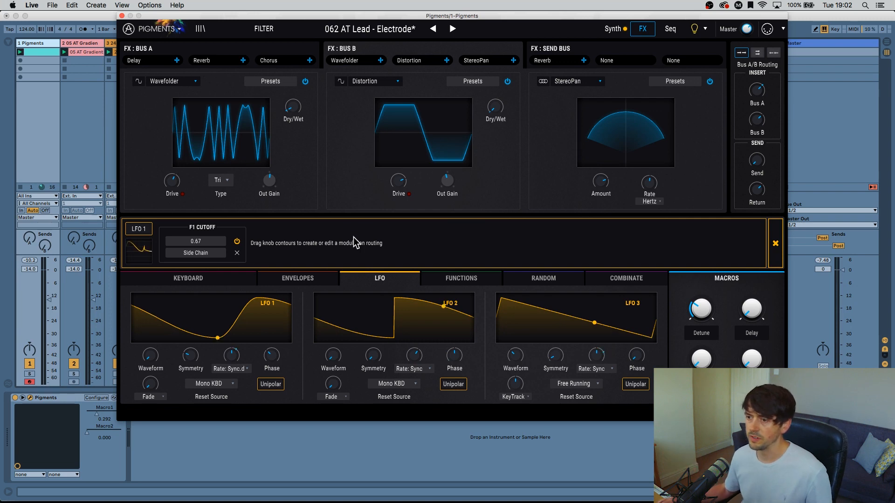
mouse_move(602, 173)
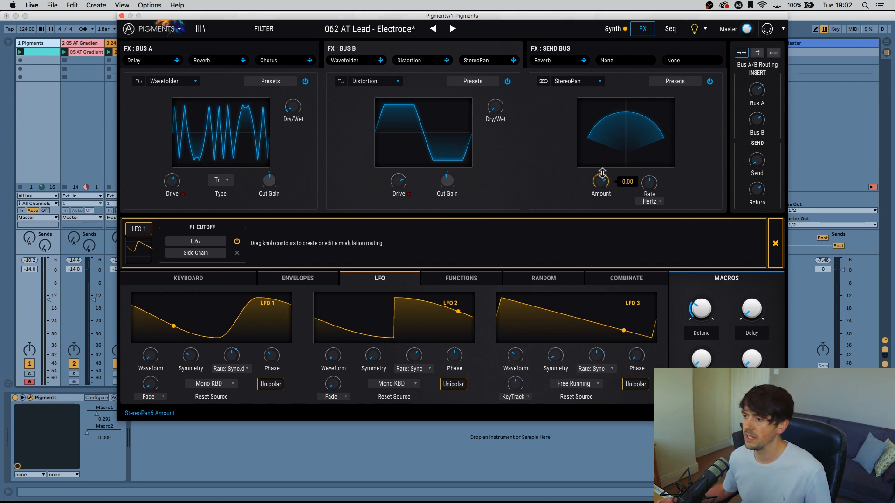
drag(602, 173, 602, 141)
mouse_move(601, 185)
mouse_down()
mouse_move(601, 208)
mouse_move(599, 168)
mouse_move(603, 185)
mouse_up()
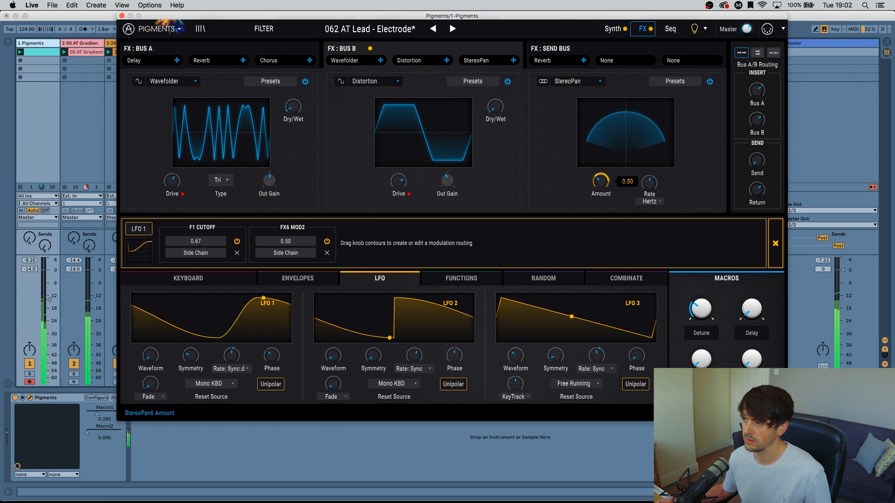
drag(600, 175, 601, 176)
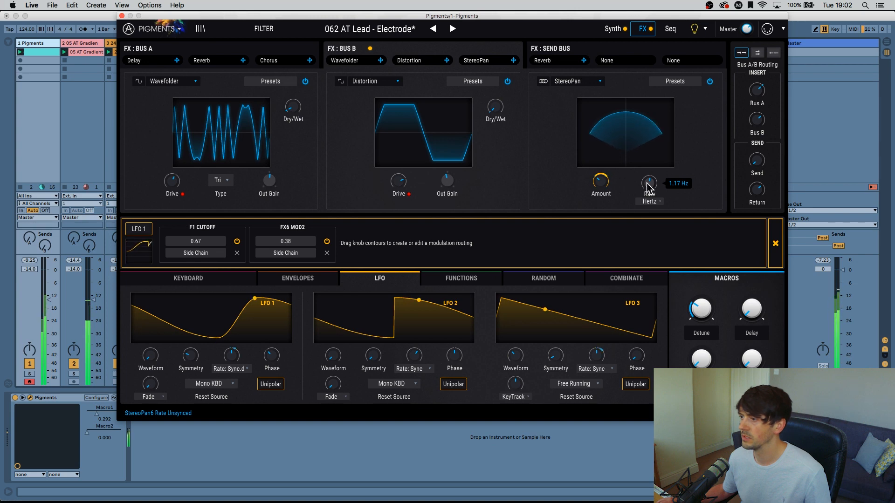
drag(600, 175, 657, 138)
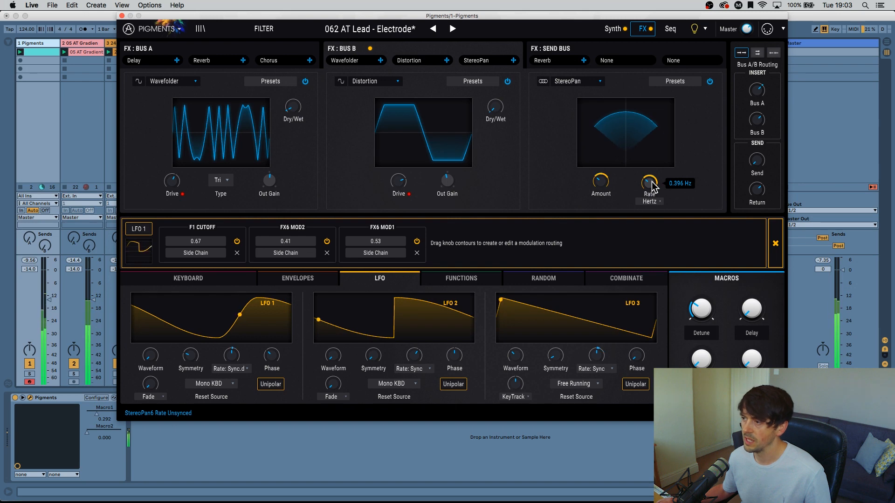
Change the StereoPan's rate type to Sync Binary and readjust the synced rate.
click(649, 201)
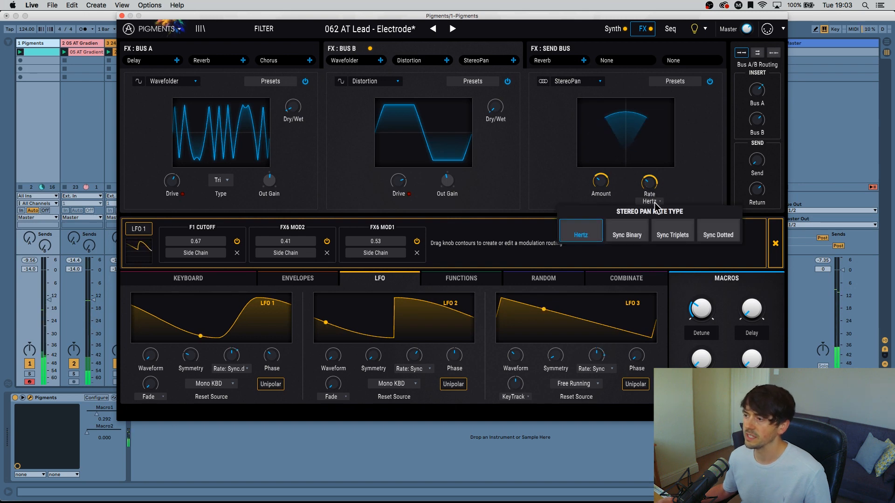
click(627, 235)
mouse_move(659, 180)
drag(651, 182, 651, 212)
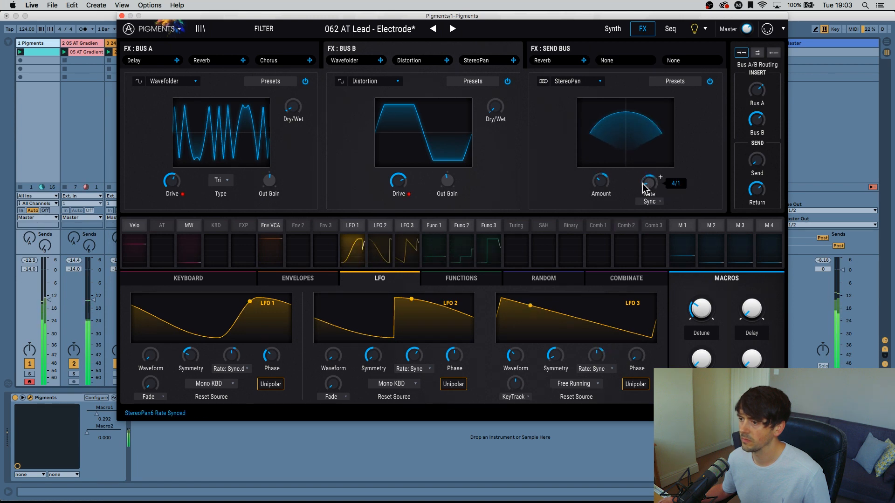
Set LFO 1's modulation of the StereoPan rate to 0.42.
click(384, 229)
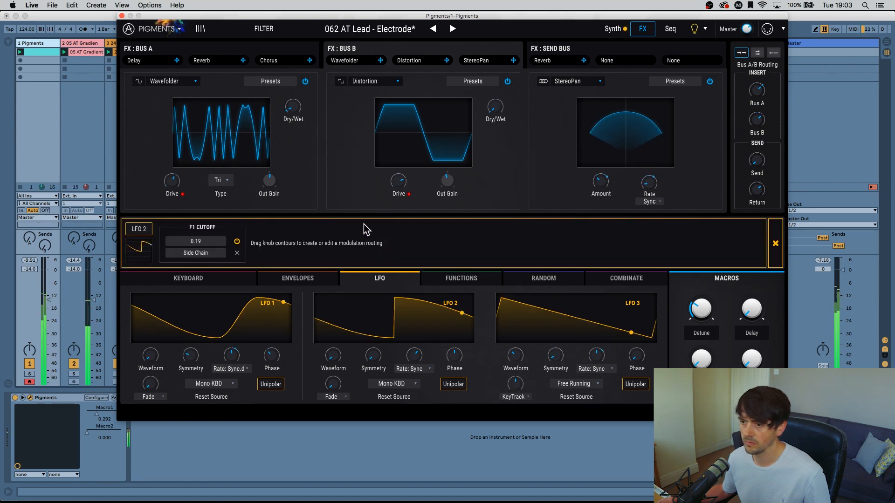
click(775, 238)
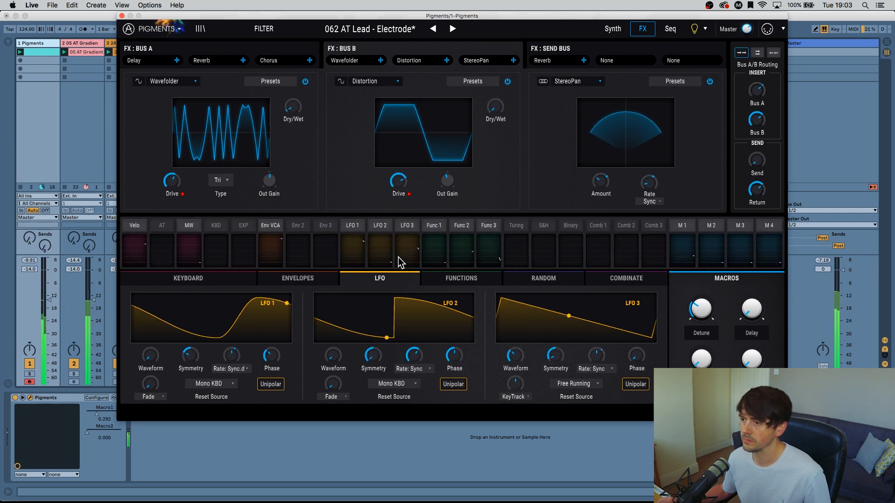
click(355, 234)
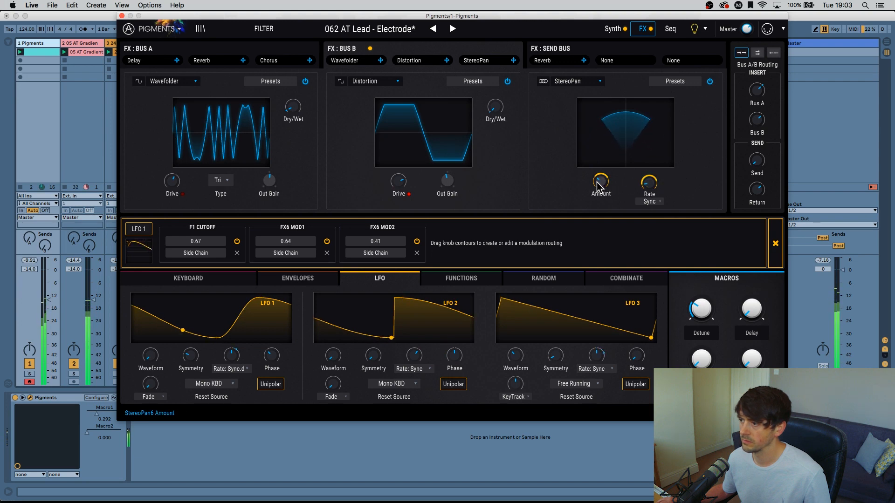
drag(642, 176, 643, 176)
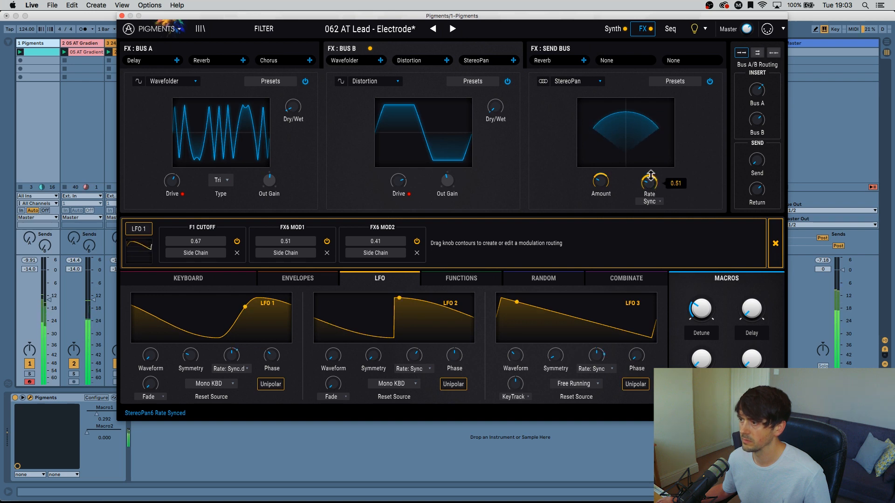
drag(650, 175, 650, 175)
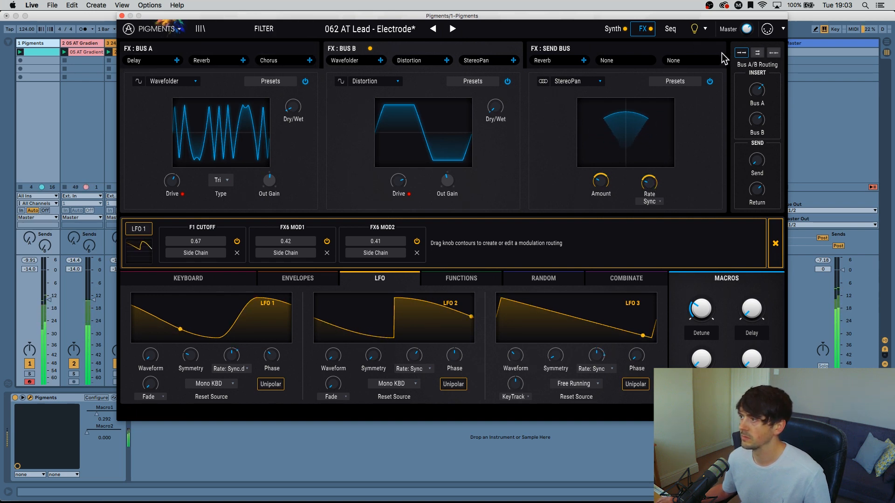
click(775, 243)
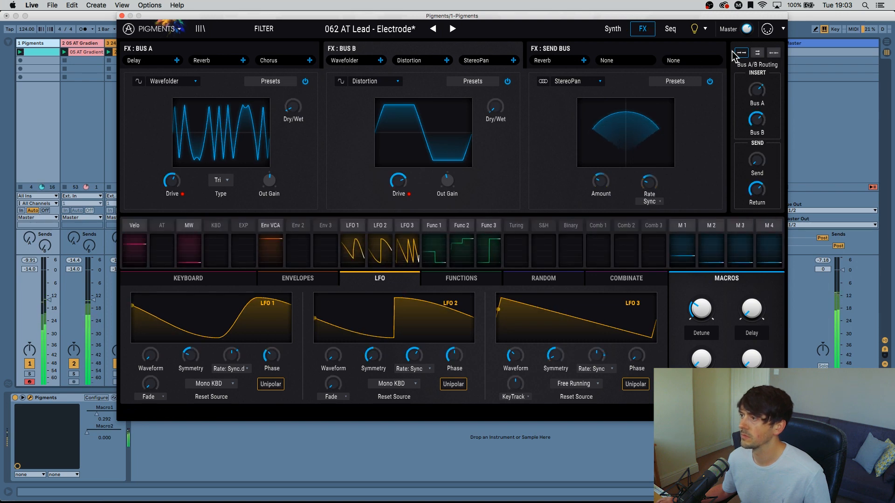
Rebalance Engine 1's output volume against Engine 2 in the synth section.
click(612, 29)
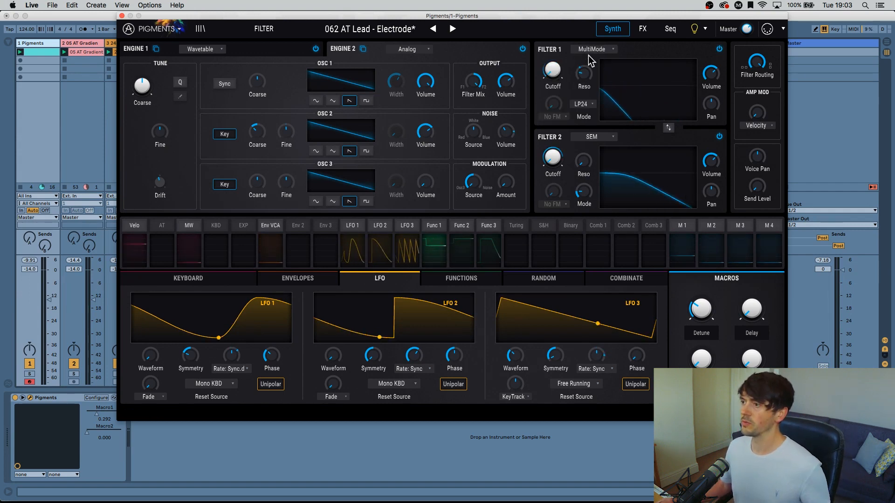
click(256, 51)
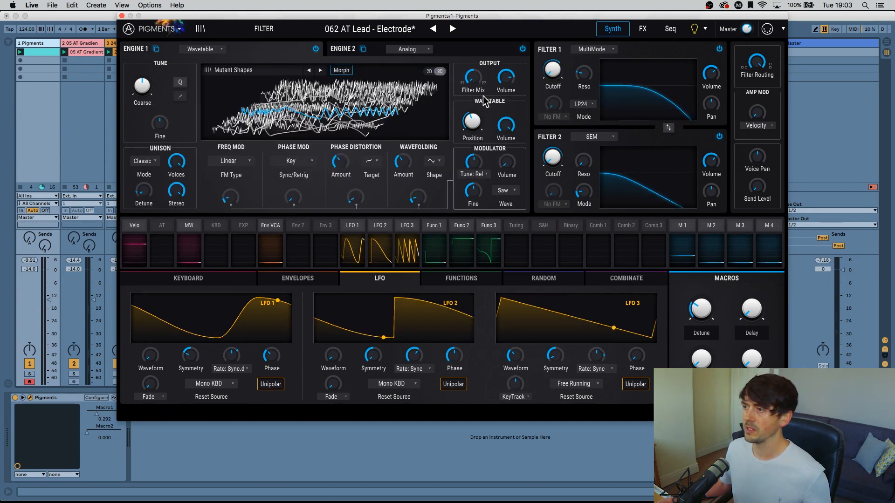
mouse_move(506, 77)
mouse_down()
mouse_move(505, 93)
mouse_move(506, 83)
mouse_up()
click(435, 48)
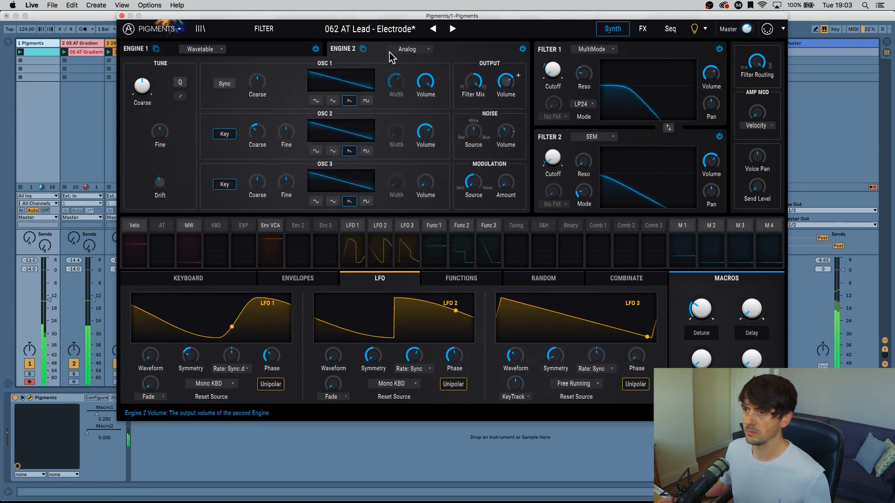
click(261, 49)
drag(504, 80, 504, 83)
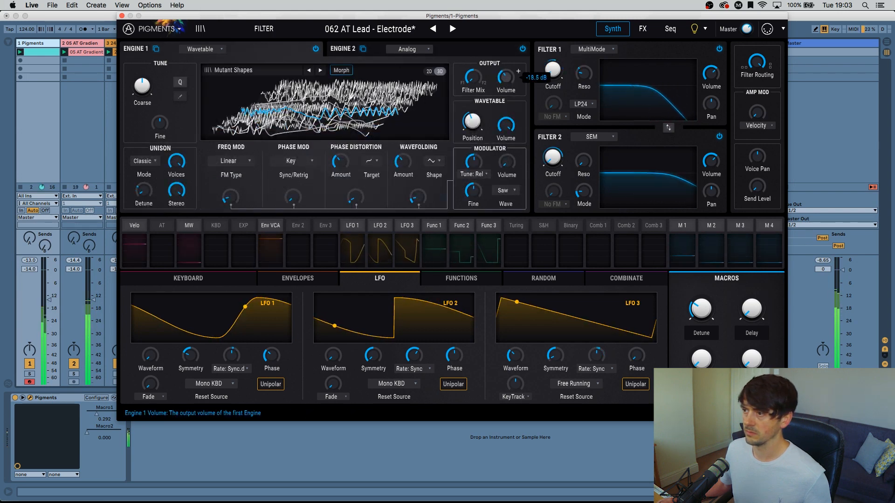
drag(506, 77, 505, 72)
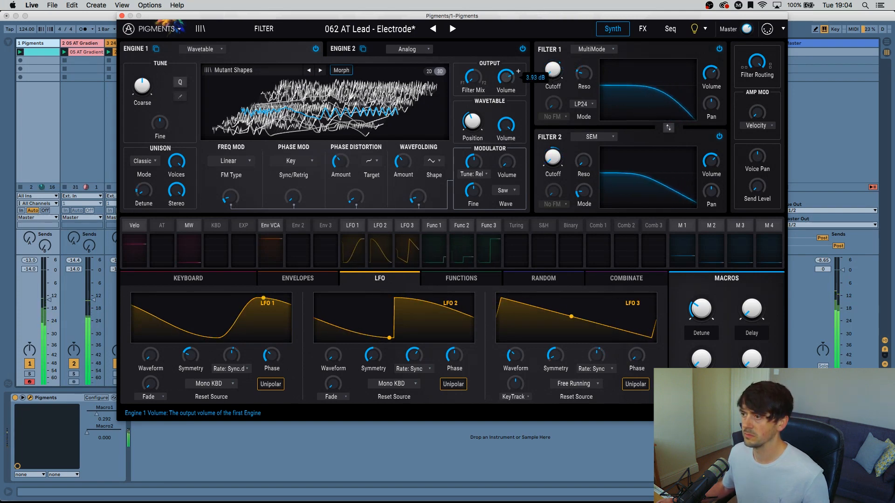
drag(505, 73, 507, 89)
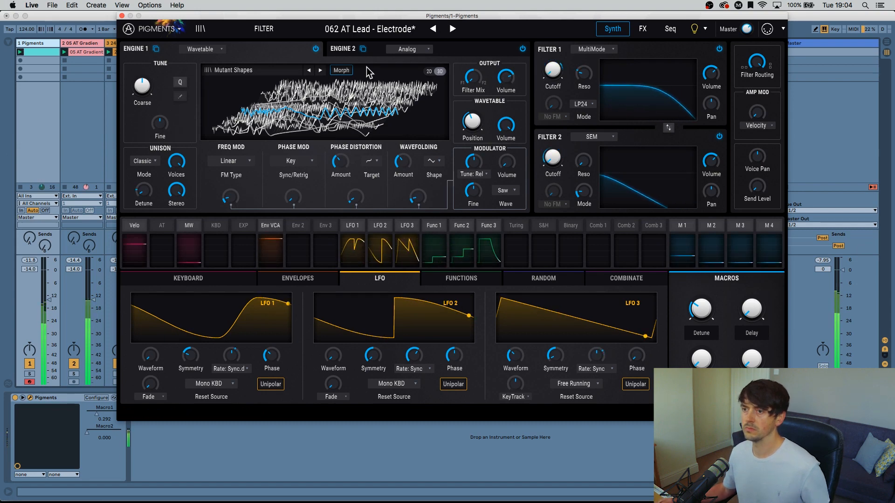
Check Function 2's modulation targets from the effects page and examine Function 1's step curve.
click(642, 29)
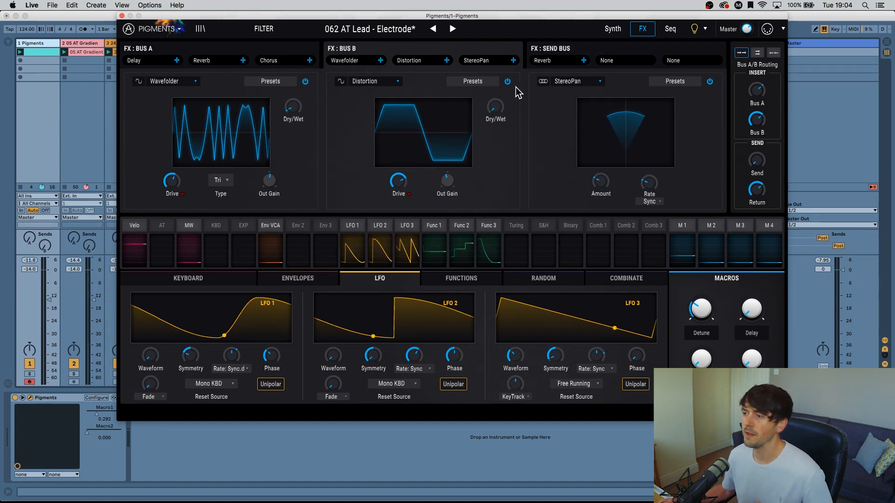
click(457, 227)
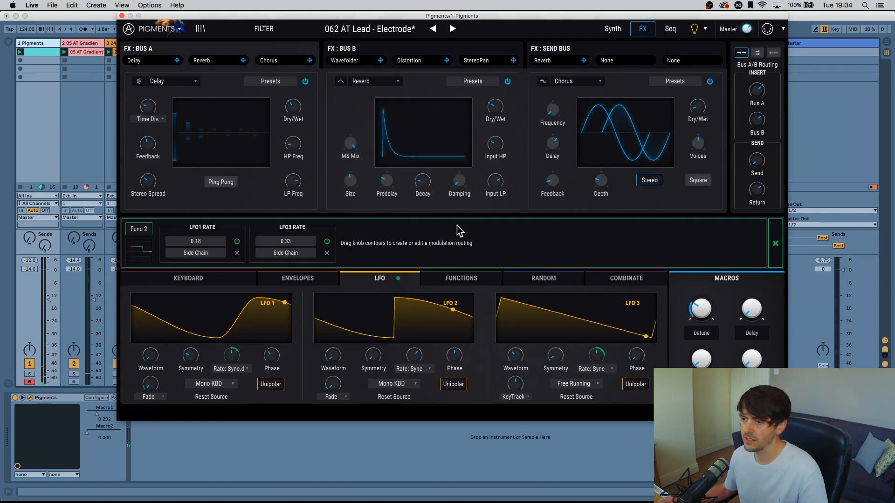
click(775, 243)
click(461, 278)
click(145, 305)
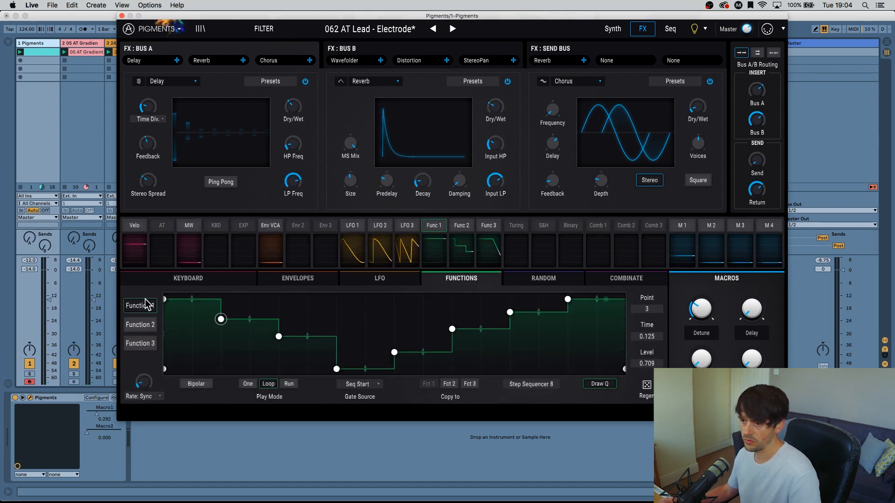
Modulate the Bus A delay's time division with Function 1 by 0.42 and audition it.
click(437, 227)
drag(152, 99, 151, 97)
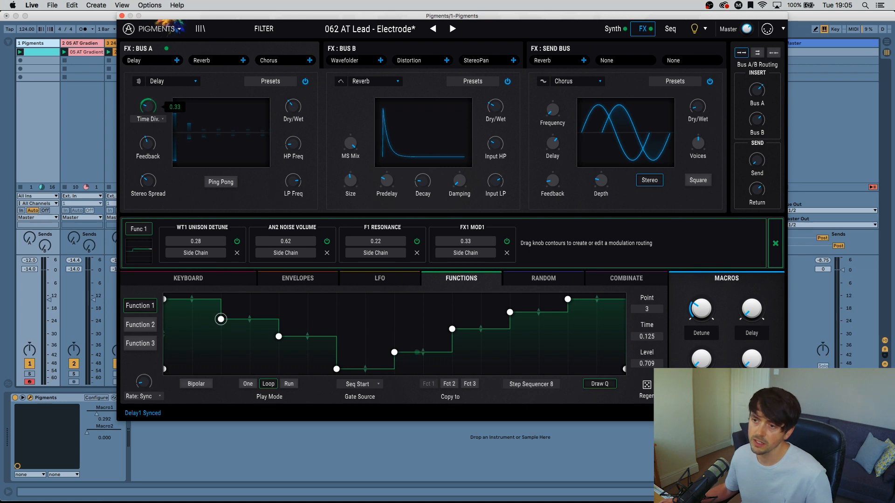
key(space)
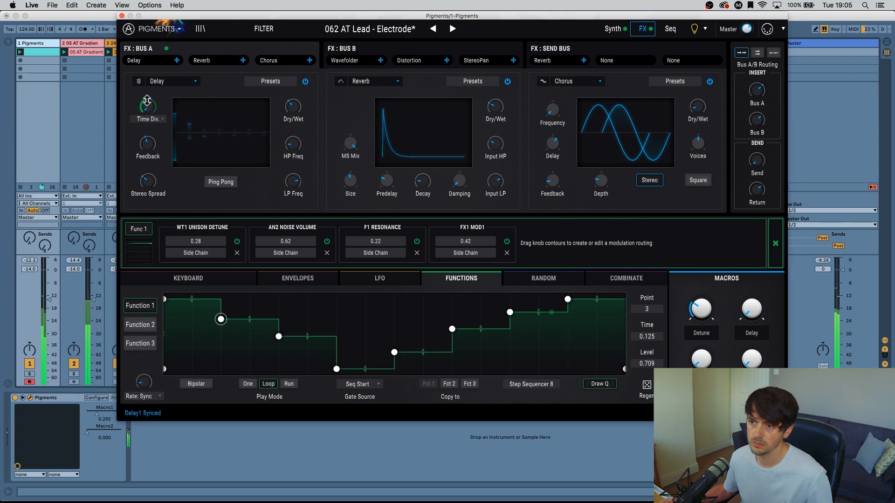
mouse_move(149, 103)
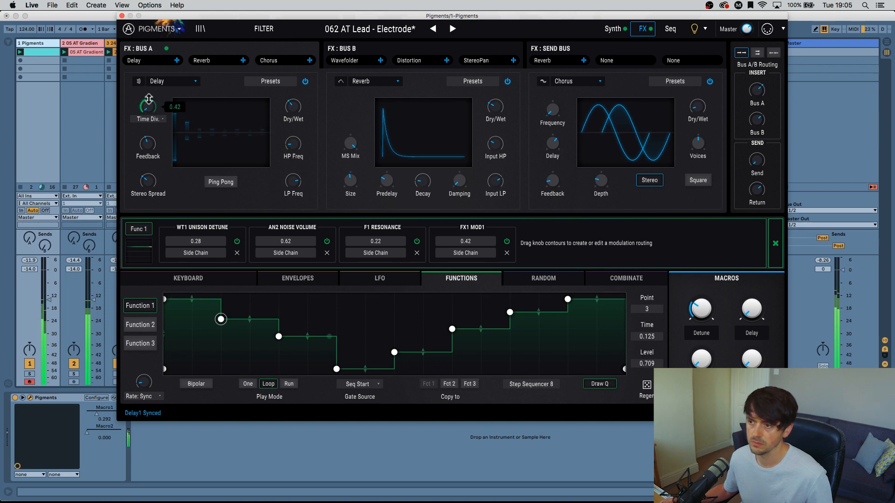
Set the Bus A delay's feedback to 0.692 and adjust its dry/wet mix.
drag(149, 142, 149, 128)
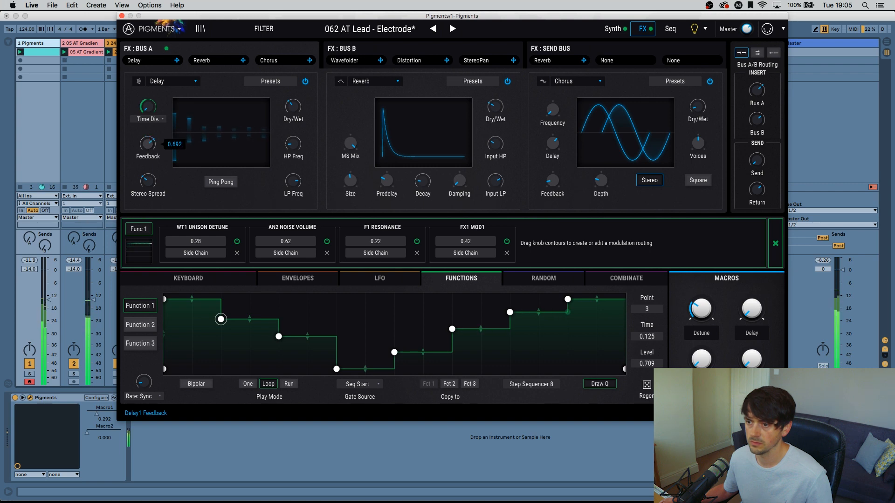
drag(297, 106, 297, 114)
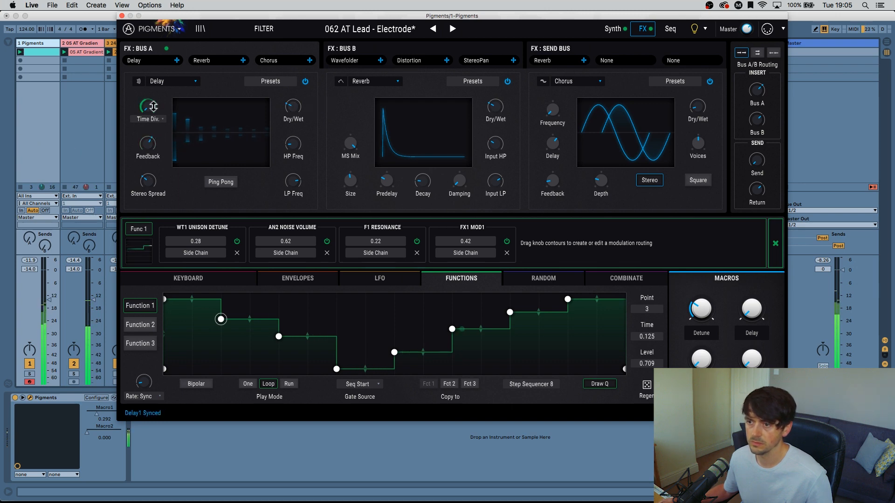
mouse_move(150, 102)
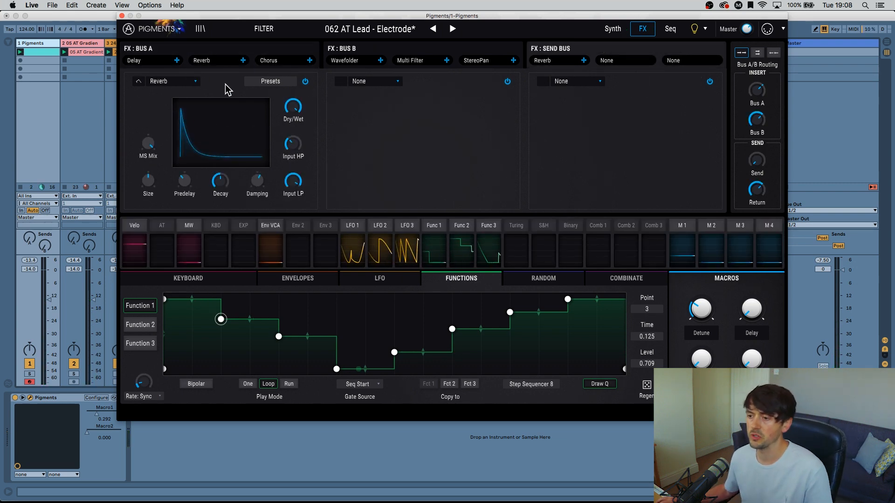
mouse_move(758, 163)
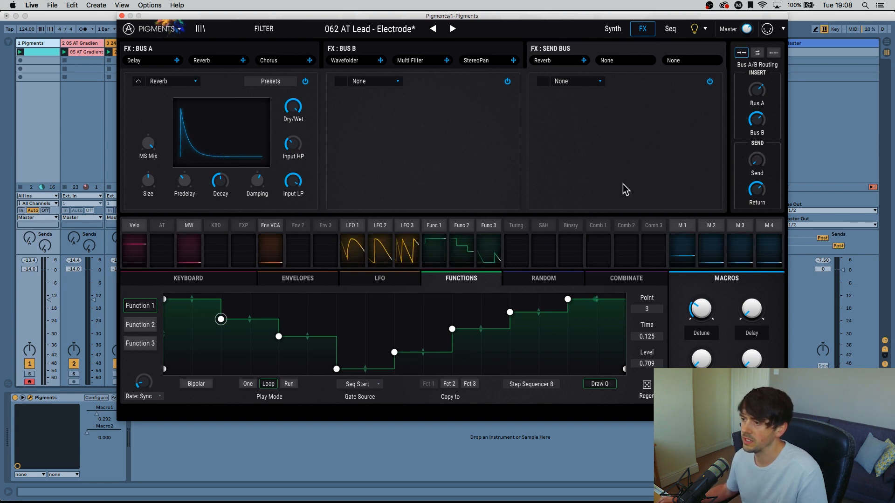
Check the existing modulation targets of Function 3, LFO 3 and the Sample & Hold and Turing random sources.
click(488, 226)
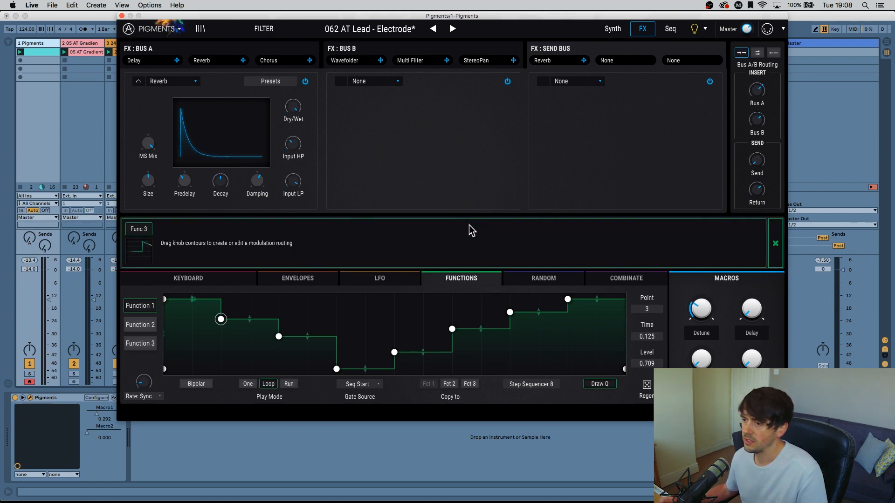
click(775, 243)
click(406, 228)
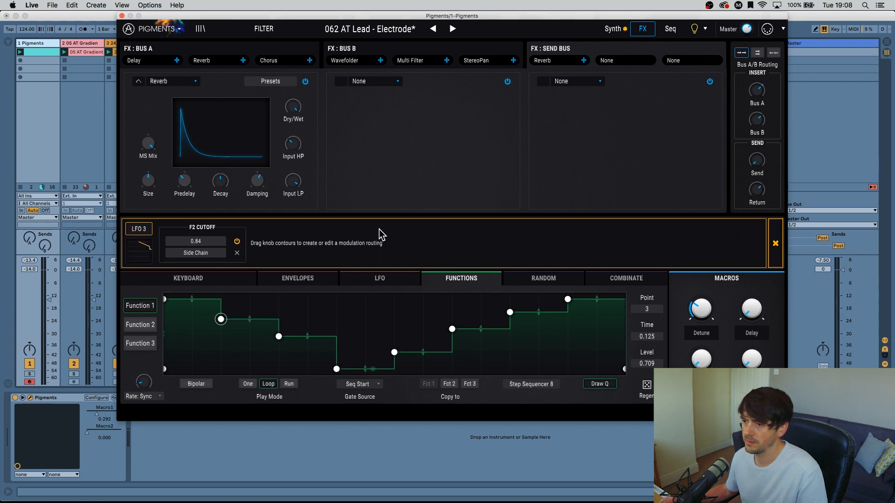
click(779, 239)
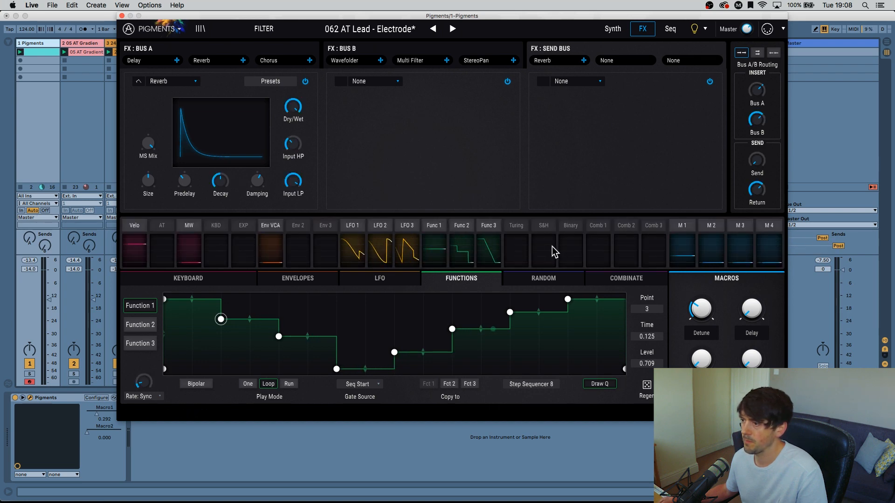
click(545, 229)
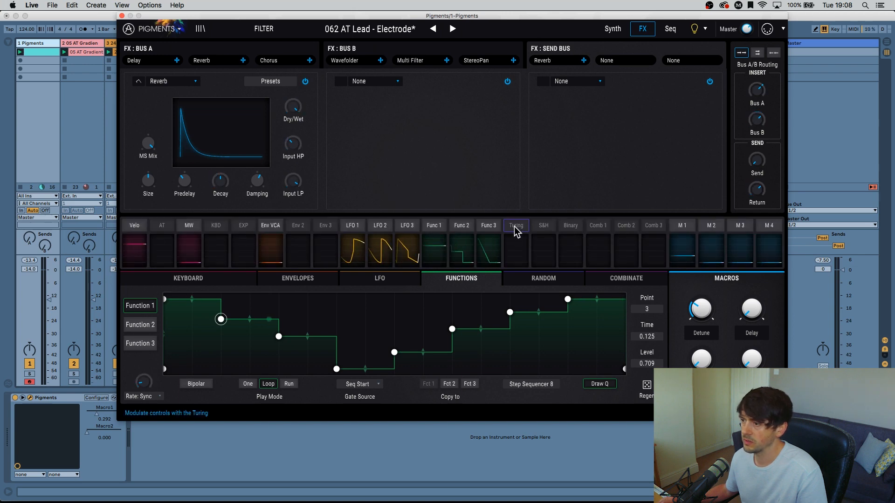
click(516, 227)
click(769, 258)
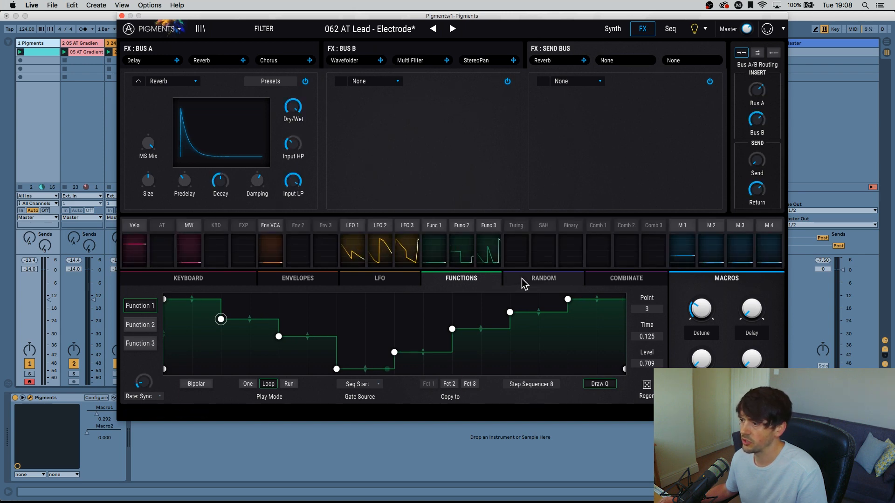
Bring up the random modulators and modulate the effects send level with the Binary source by 0.83.
click(523, 282)
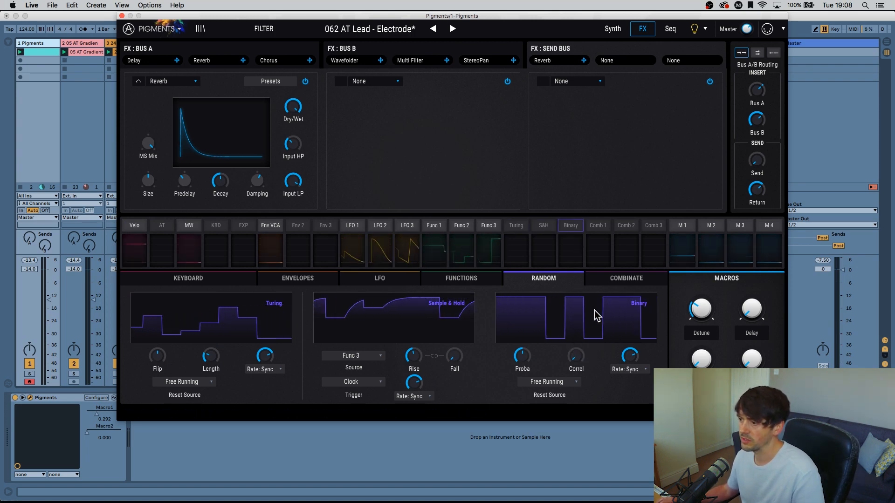
click(571, 226)
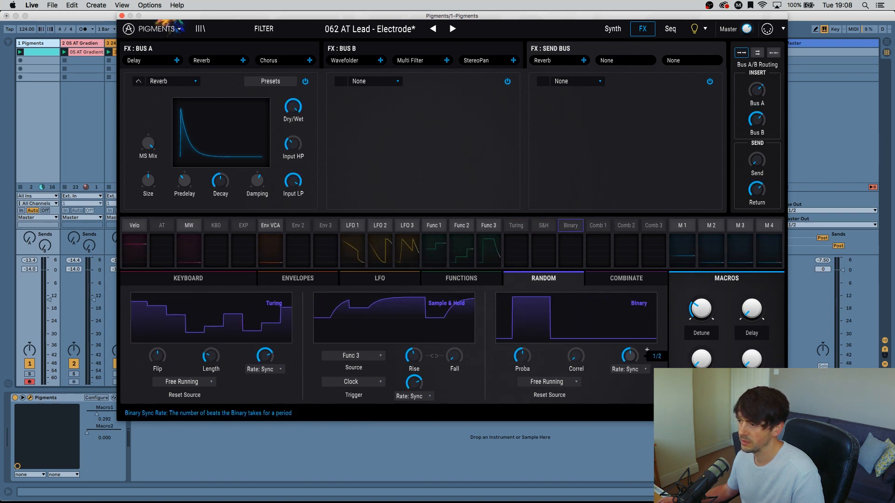
drag(630, 356, 630, 345)
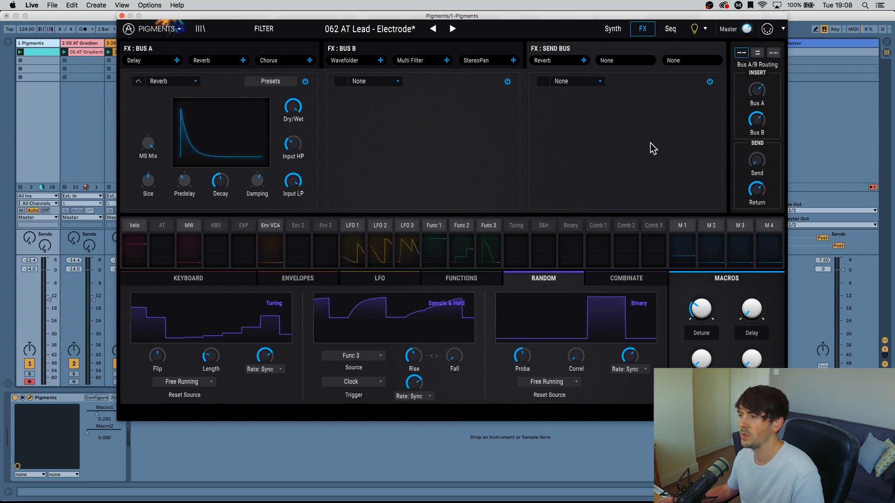
click(575, 231)
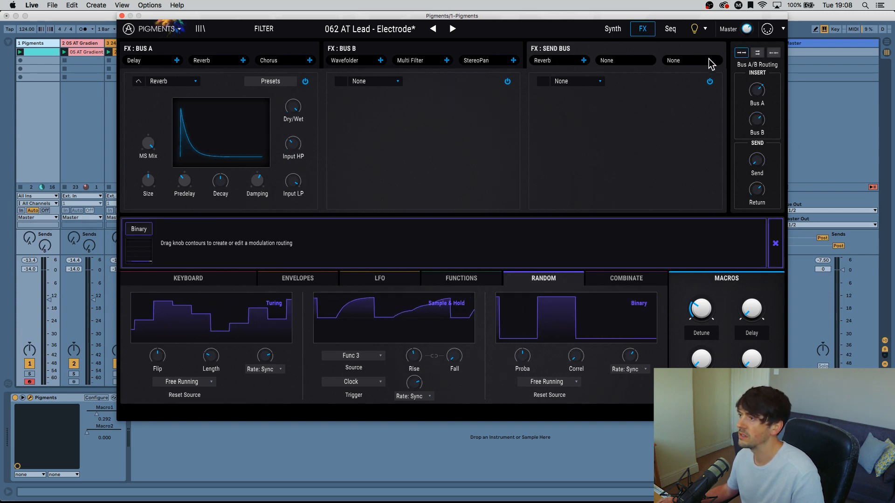
drag(758, 154, 758, 135)
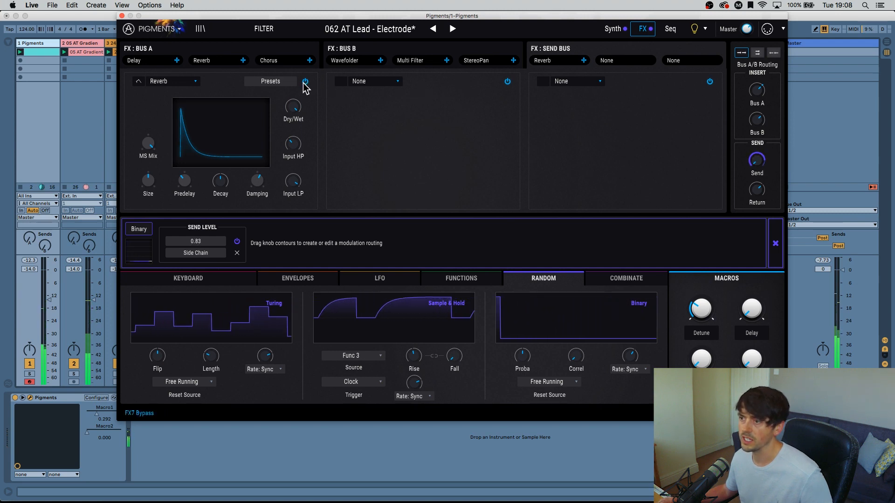
Add a Chorus in the send bus's second slot and raise its delay while auditioning it with the send reverb bypassed.
click(391, 81)
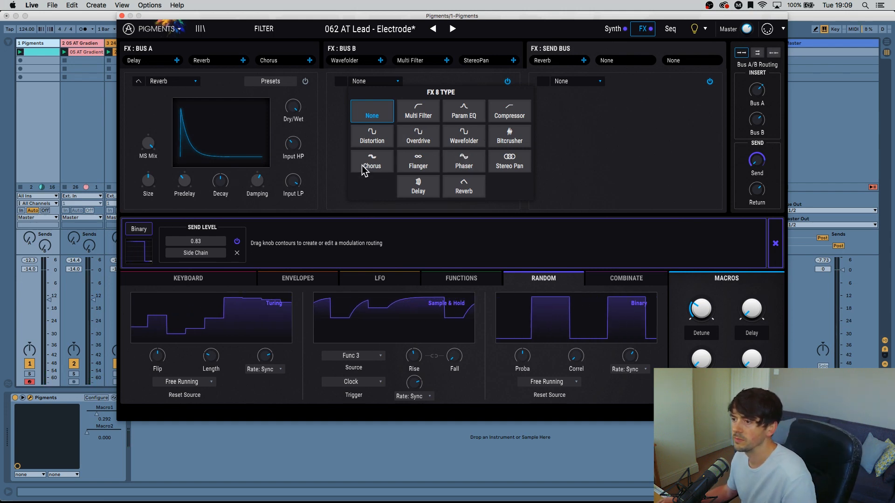
click(363, 165)
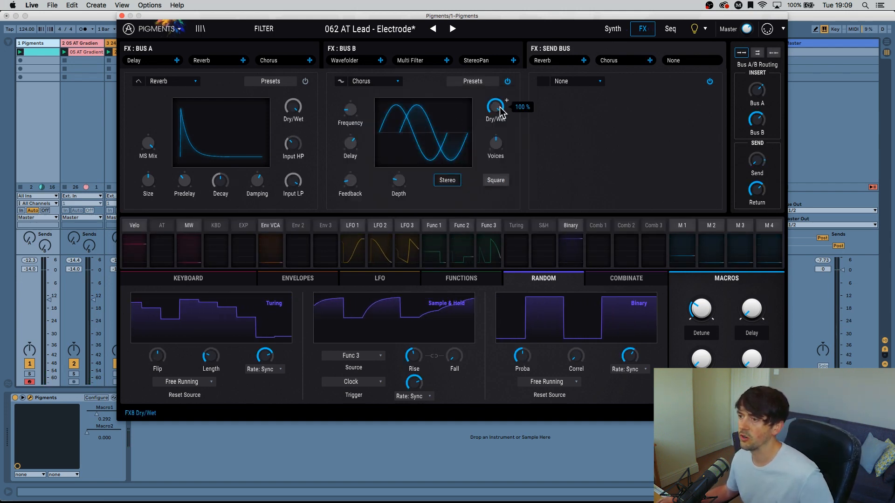
mouse_move(356, 112)
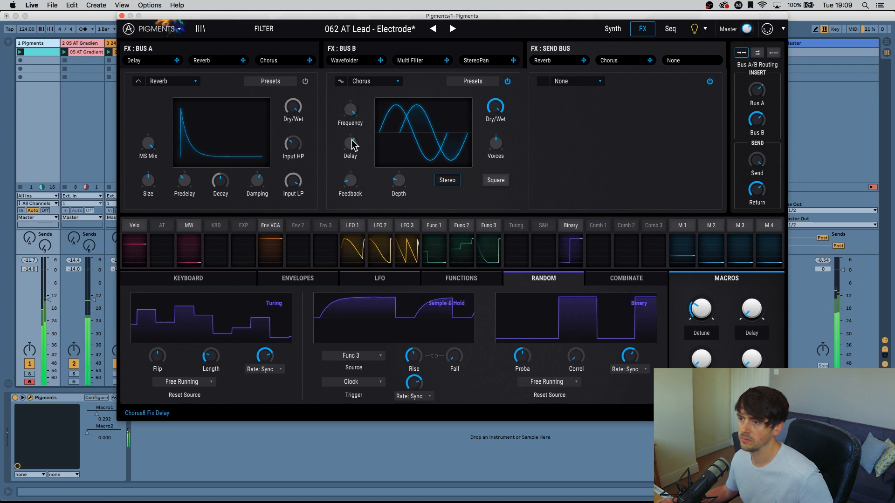
mouse_move(351, 140)
mouse_down()
mouse_move(352, 201)
mouse_move(351, 110)
mouse_move(351, 123)
mouse_up()
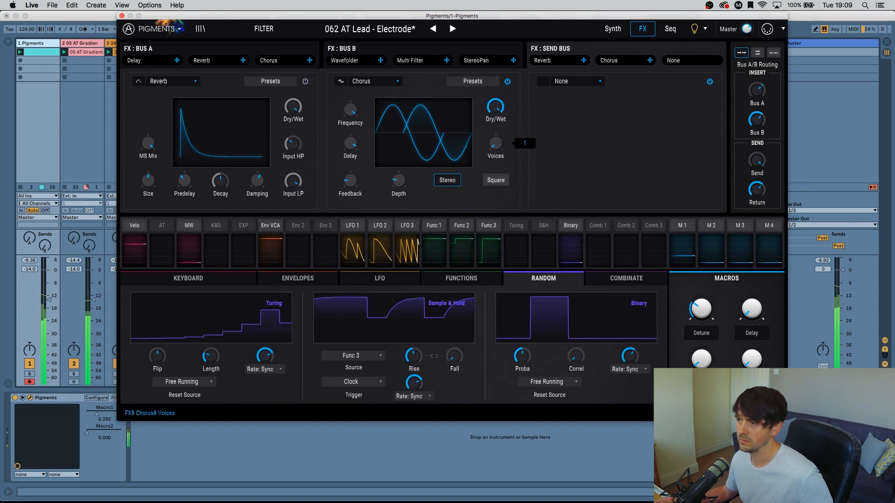
click(449, 181)
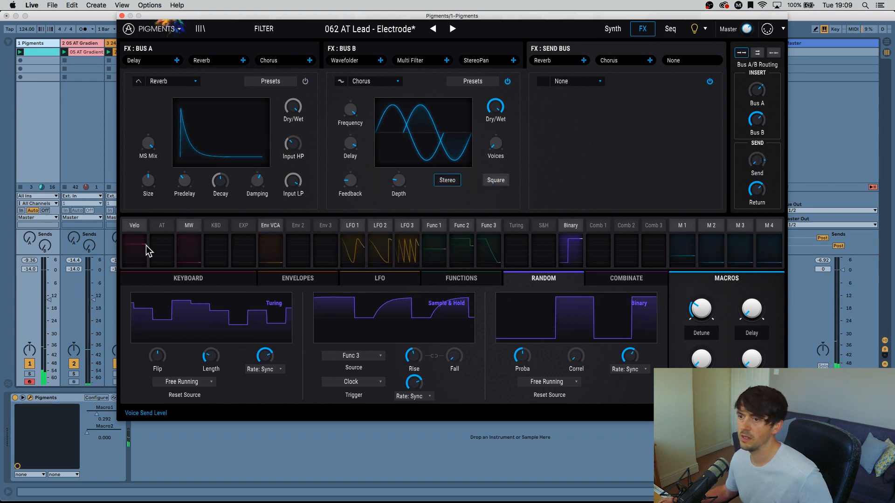
Move the send bus Reverb to the third slot after the Chorus and lower its dry/wet mix.
mouse_move(230, 66)
mouse_down()
mouse_move(313, 61)
mouse_move(240, 62)
mouse_up()
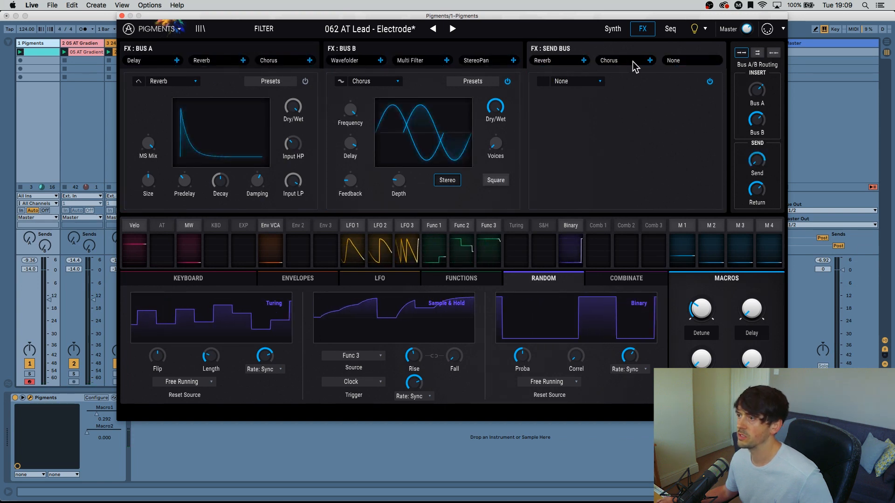
drag(586, 60, 685, 64)
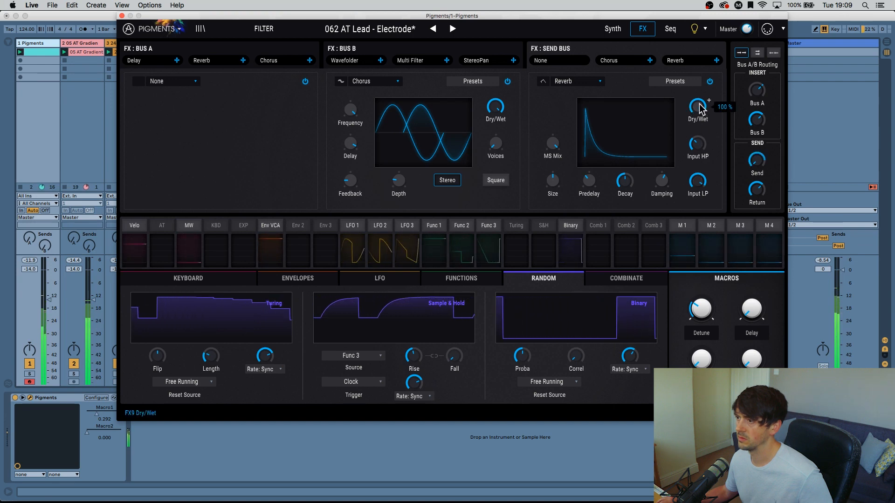
drag(698, 106, 699, 140)
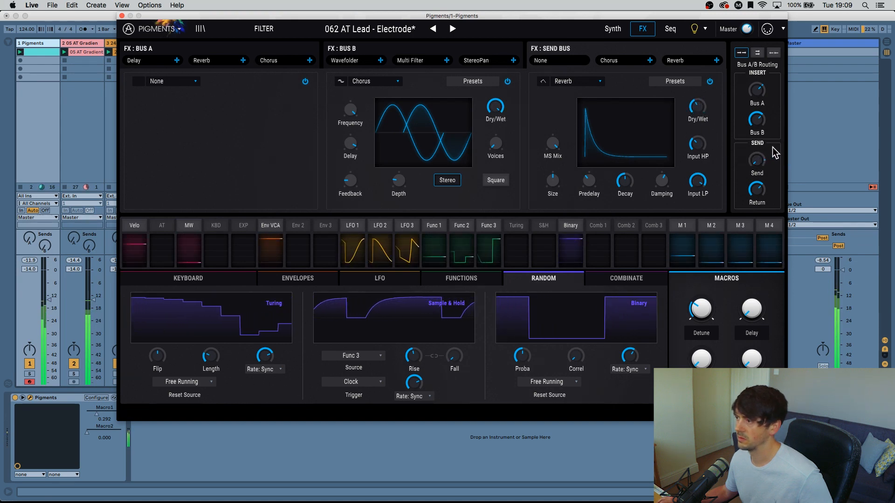
Set the Binary source's modulation amount on the send level to 0.78.
click(574, 228)
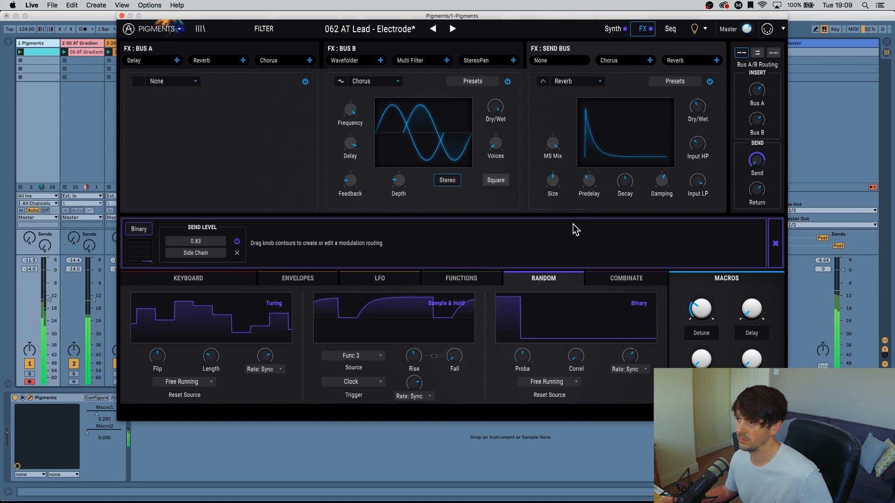
drag(204, 241, 204, 259)
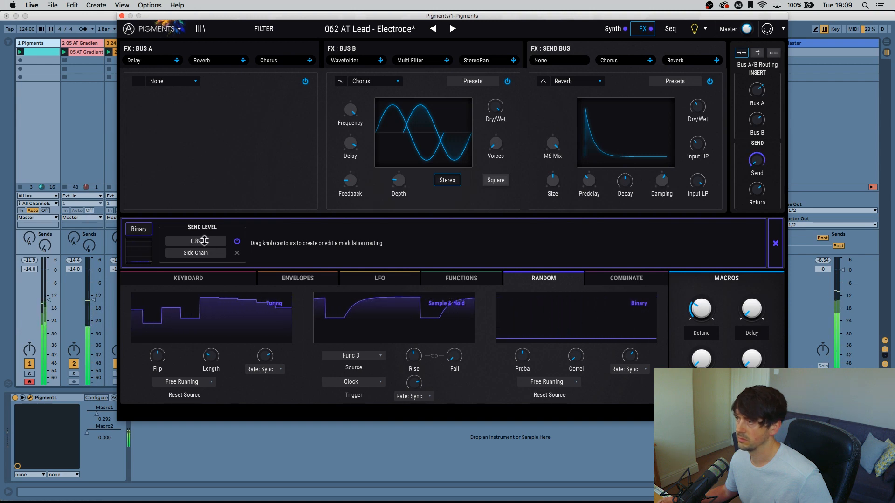
drag(194, 239, 194, 252)
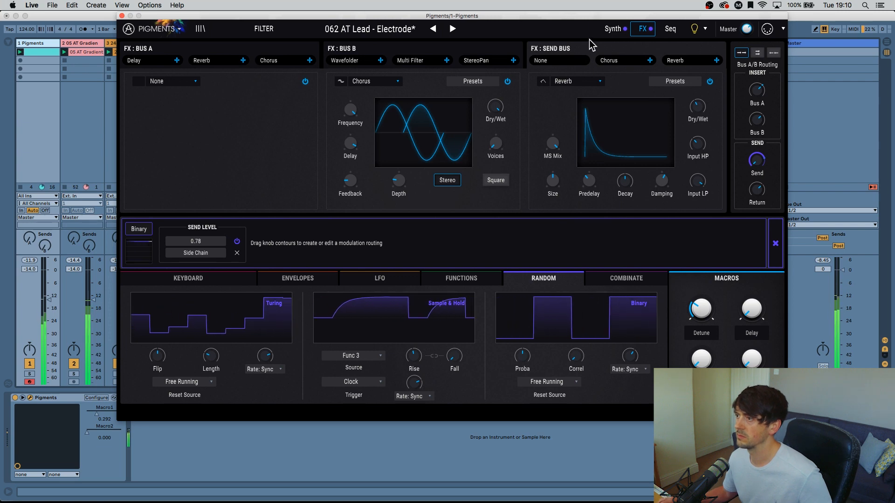
Compare how Binary's send level modulation appears on the synth and effects pages, then close its routing view.
click(611, 29)
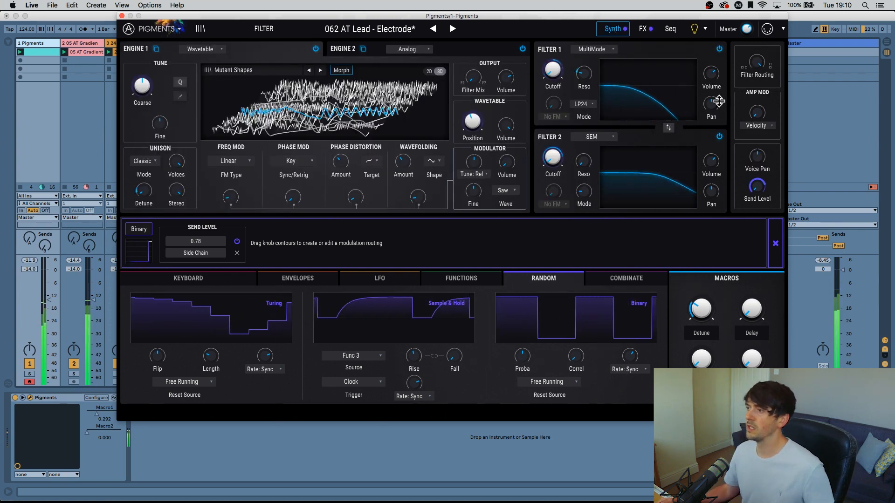
click(642, 29)
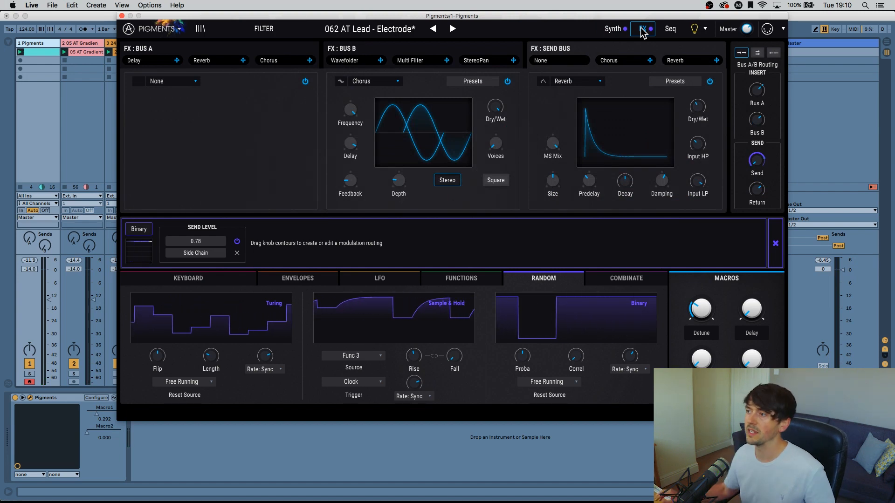
click(623, 29)
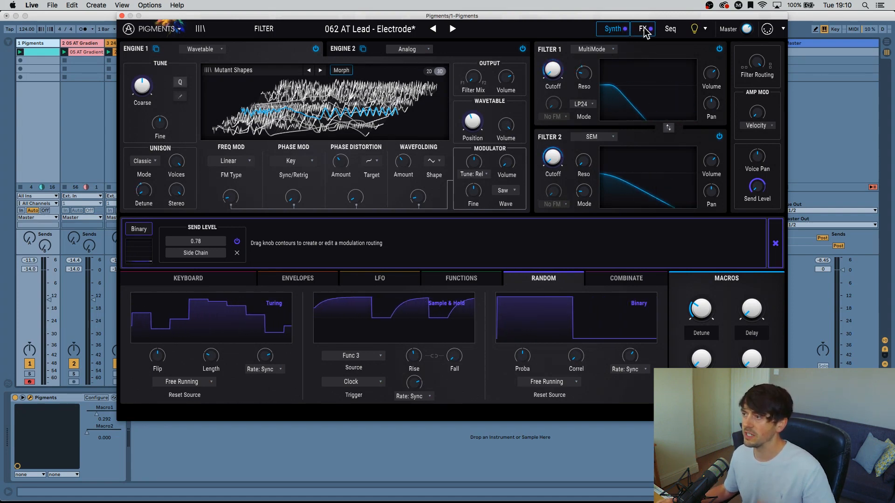
click(643, 29)
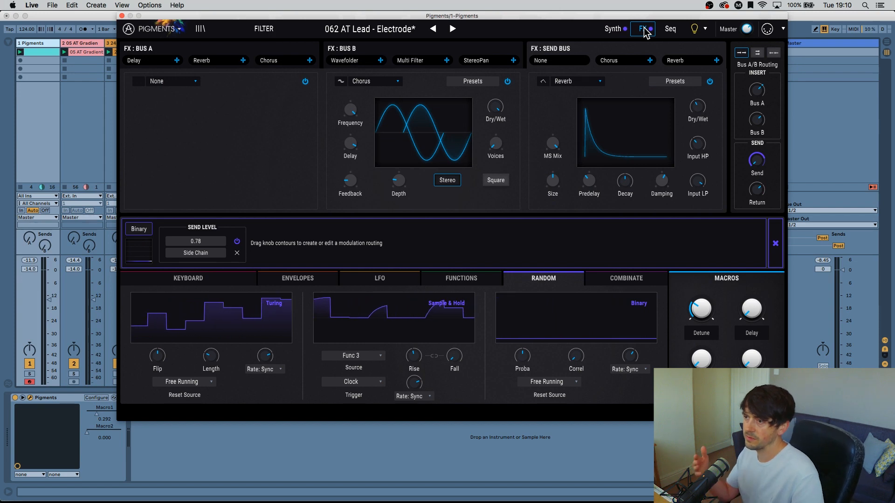
click(620, 32)
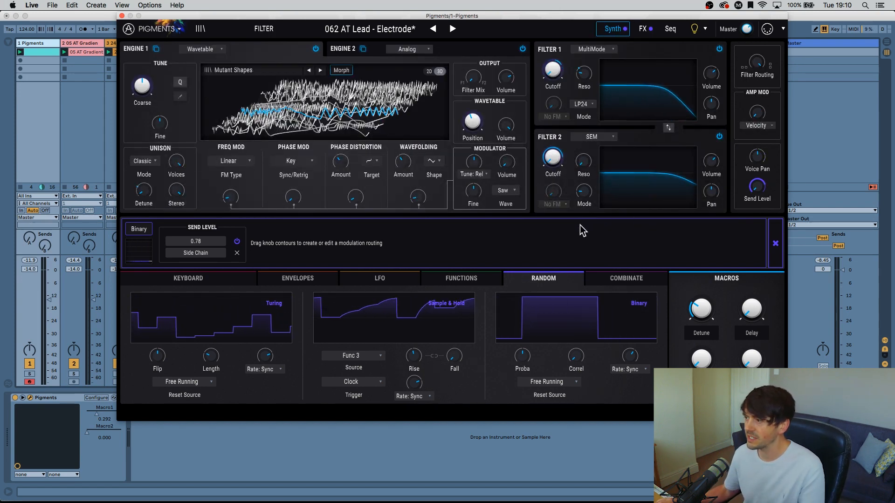
click(775, 243)
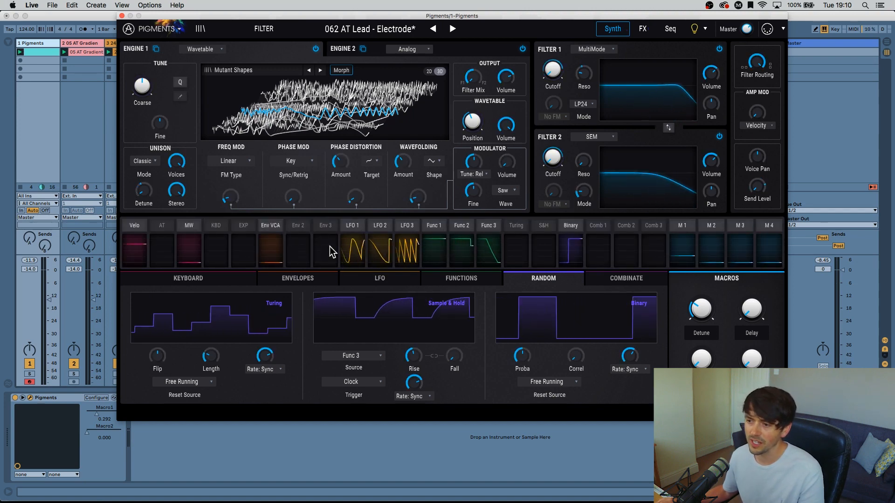